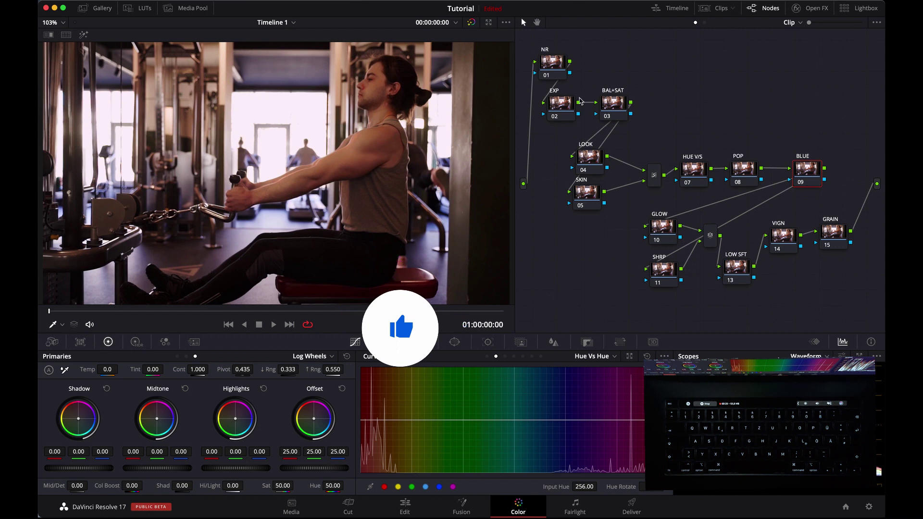
Step: On the NR node, set temporal NR to 2 frames with 3.0 thresholds, spatial luma 3.4 and chroma 5.6
{"action": "left_click", "coordinate": [558, 66]}
{"action": "left_click_drag", "start_coordinate": [558, 66], "coordinate": [555, 65]}
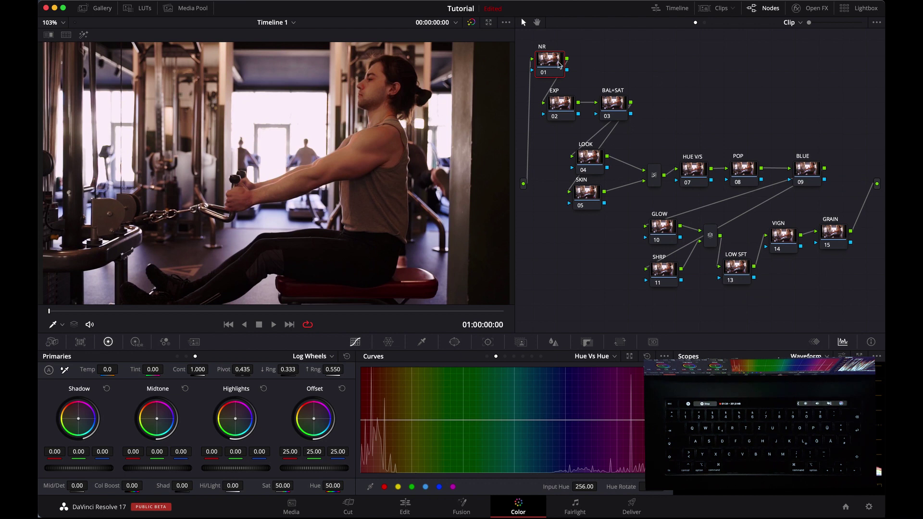
{"action": "left_click", "coordinate": [197, 345]}
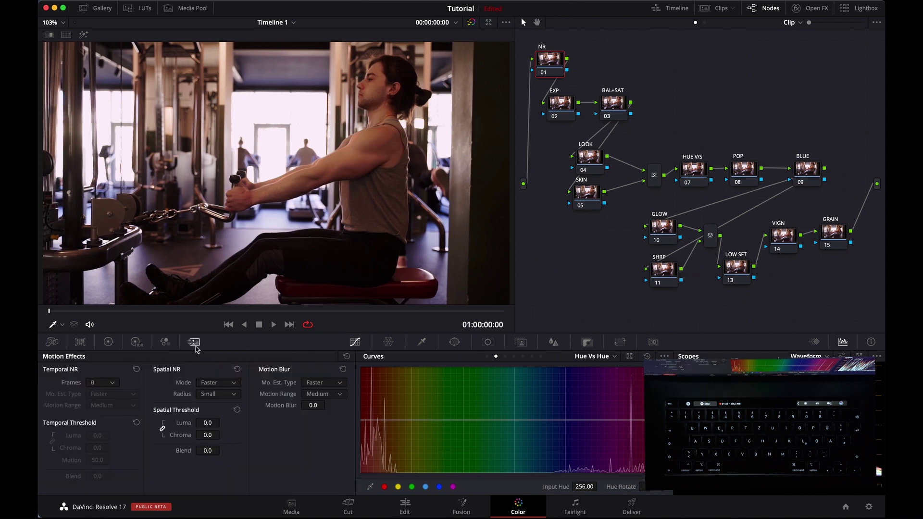
{"action": "left_click", "coordinate": [113, 383]}
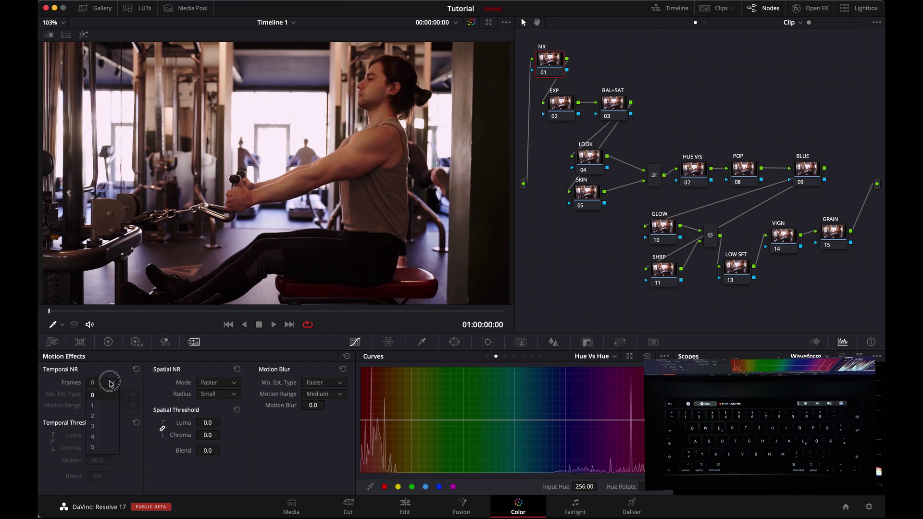
{"action": "left_click", "coordinate": [101, 416]}
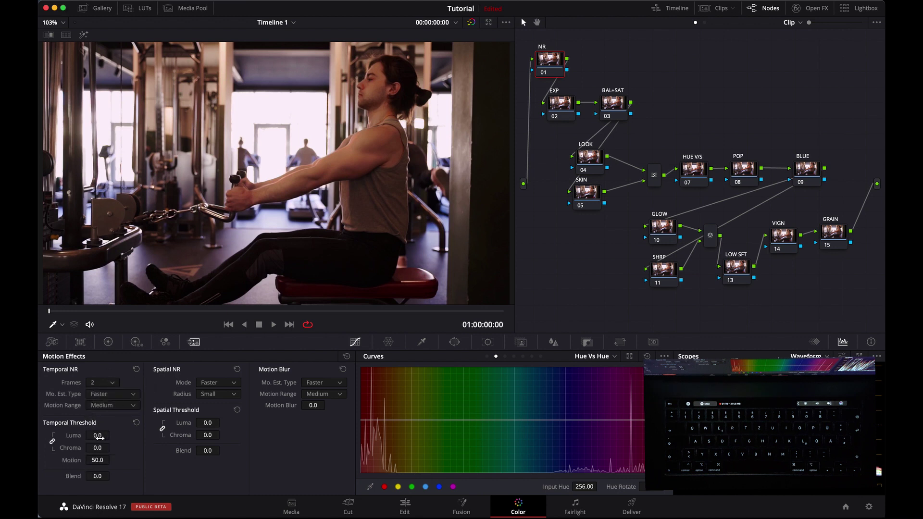
{"action": "left_click_drag", "start_coordinate": [96, 435], "coordinate": [110, 431]}
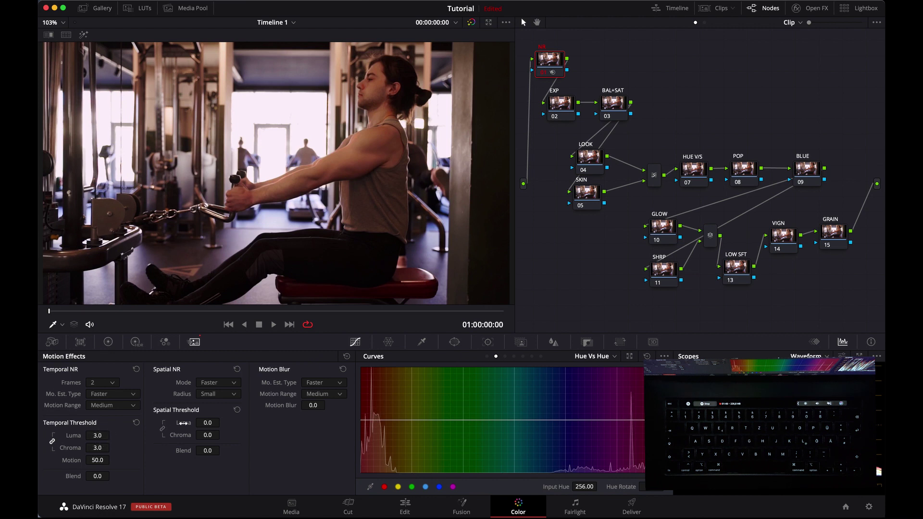
{"action": "left_click_drag", "start_coordinate": [183, 423], "coordinate": [207, 435]}
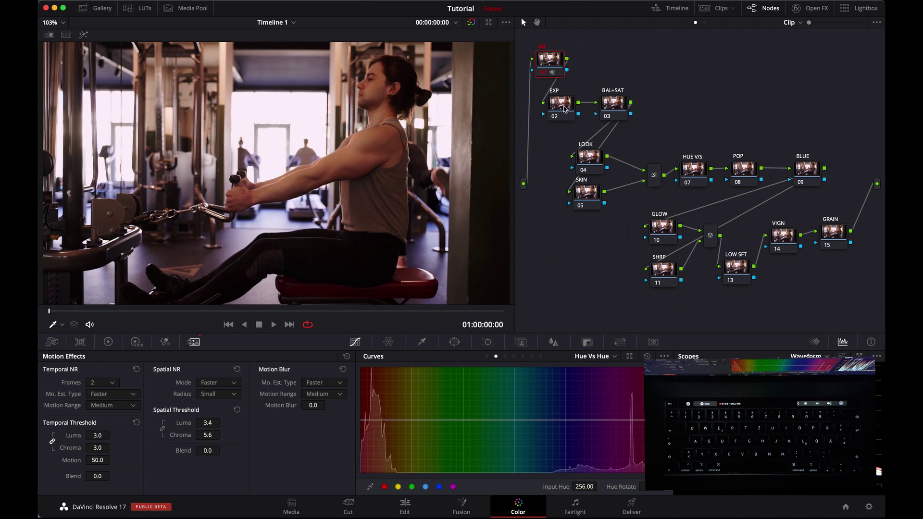
{"action": "left_click", "coordinate": [109, 342]}
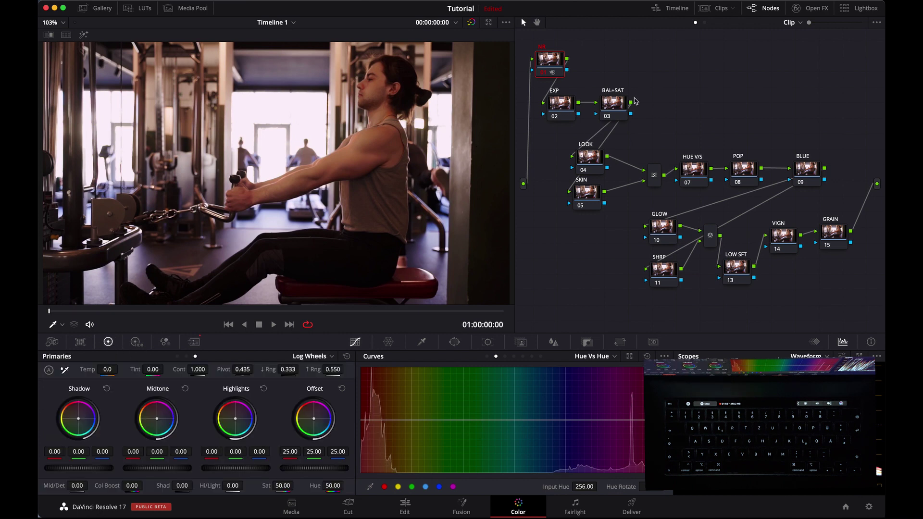
Step: On the EXP node, set Log wheels to Offset 20.85, shadows 0.11, midtones 0.06, highlights -0.02
{"action": "left_click", "coordinate": [565, 107]}
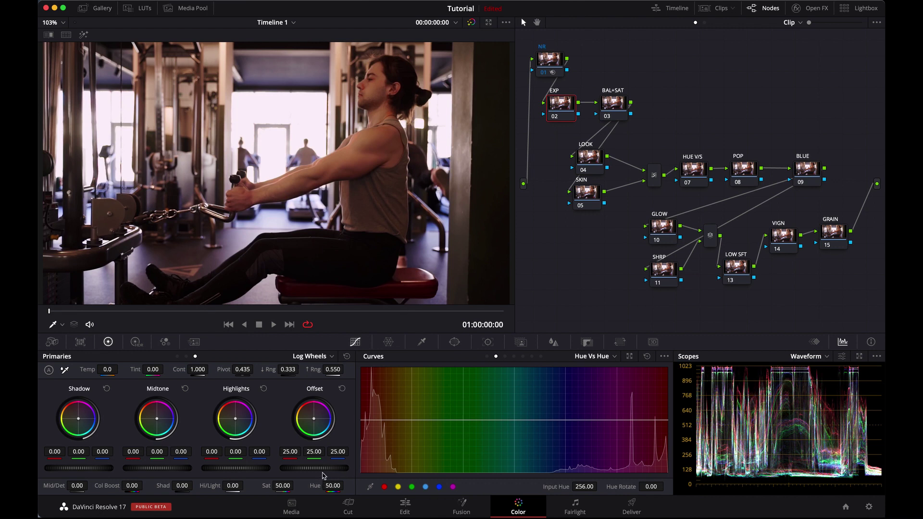
{"action": "left_click_drag", "start_coordinate": [324, 471], "coordinate": [194, 458]}
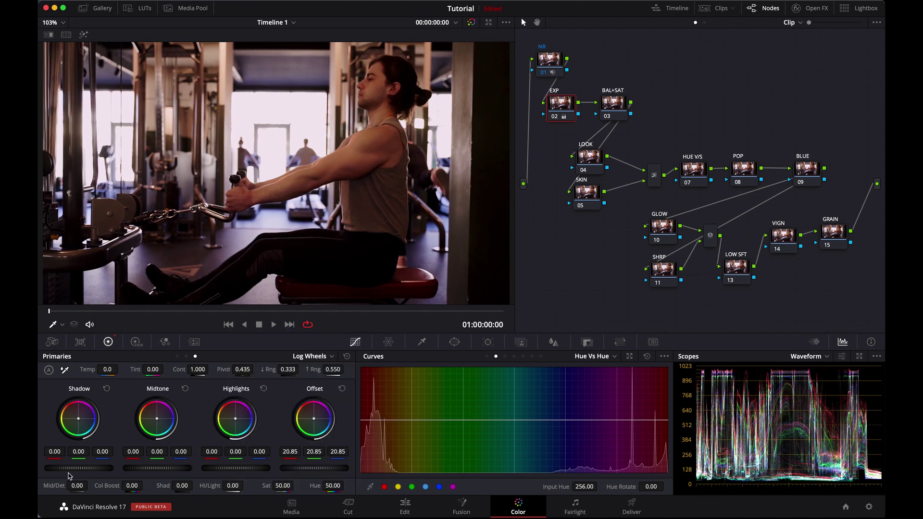
{"action": "left_click_drag", "start_coordinate": [69, 473], "coordinate": [132, 473]}
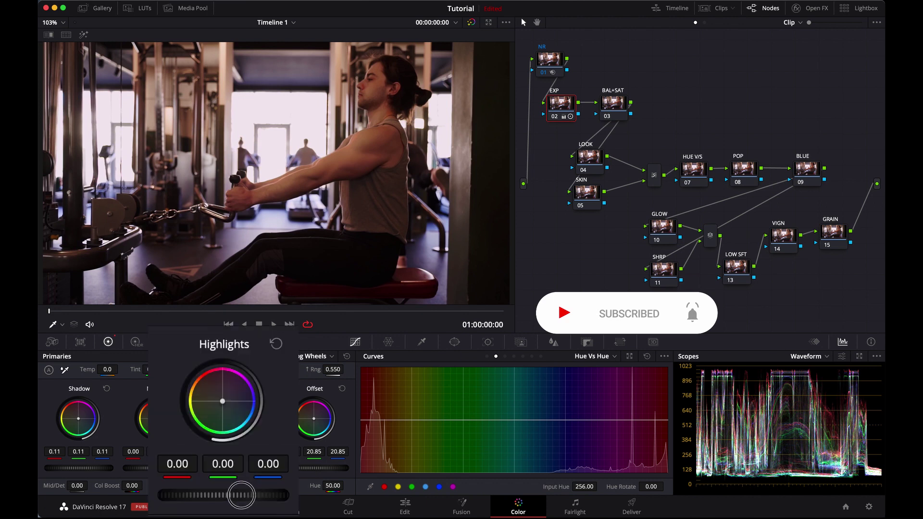
{"action": "left_click_drag", "start_coordinate": [246, 469], "coordinate": [226, 468]}
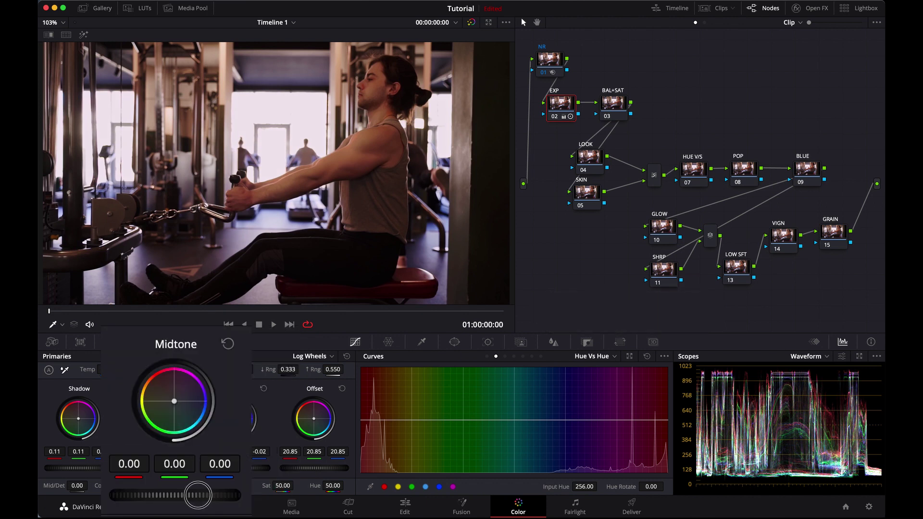
{"action": "left_click_drag", "start_coordinate": [185, 467], "coordinate": [195, 467]}
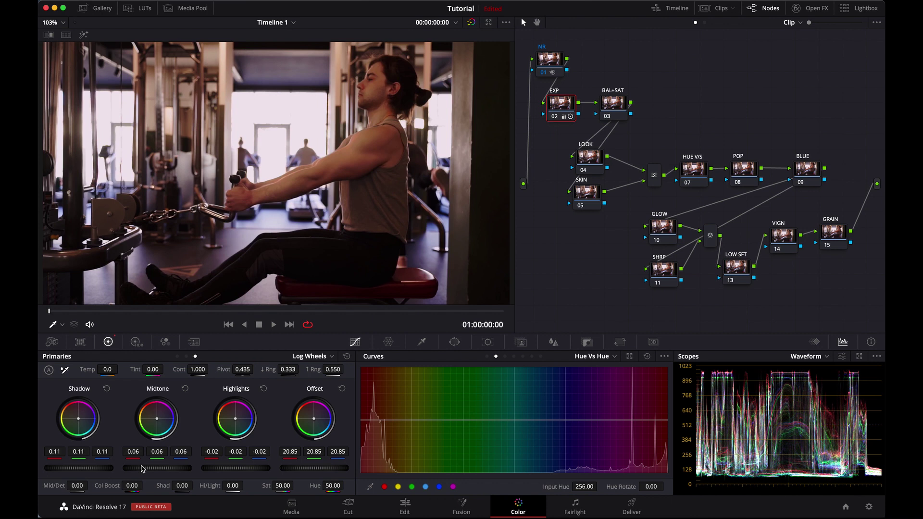
{"action": "key", "text": "ctrl+d"}
{"action": "key", "text": "ctrl+d"}
{"action": "key", "text": "ctrl+d"}
{"action": "key", "text": "ctrl+d"}
{"action": "key", "text": "ctrl+d"}
{"action": "key", "text": "ctrl+d"}
{"action": "left_click", "coordinate": [618, 105]}
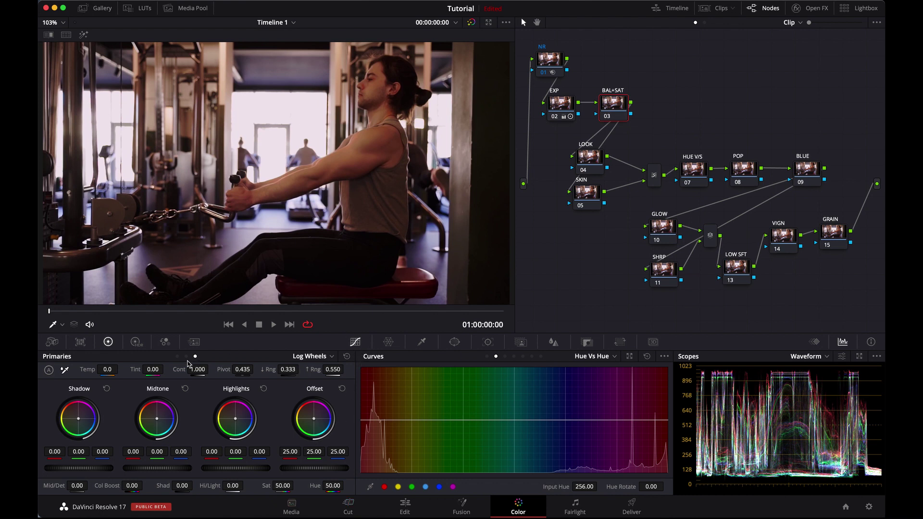
Step: Set luminance mix to 0, unlink the RGB curves and pull the red curve down in the mids
{"action": "left_click", "coordinate": [177, 356]}
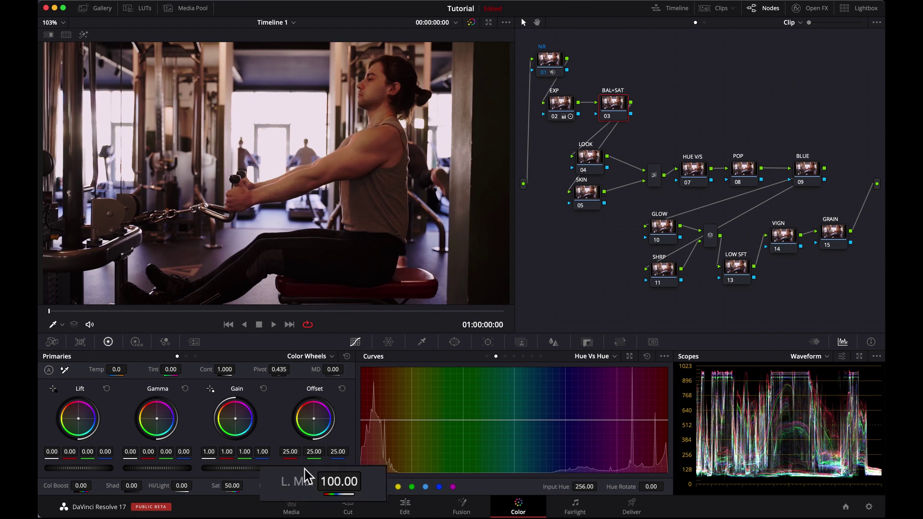
{"action": "left_click_drag", "start_coordinate": [332, 485], "coordinate": [317, 485]}
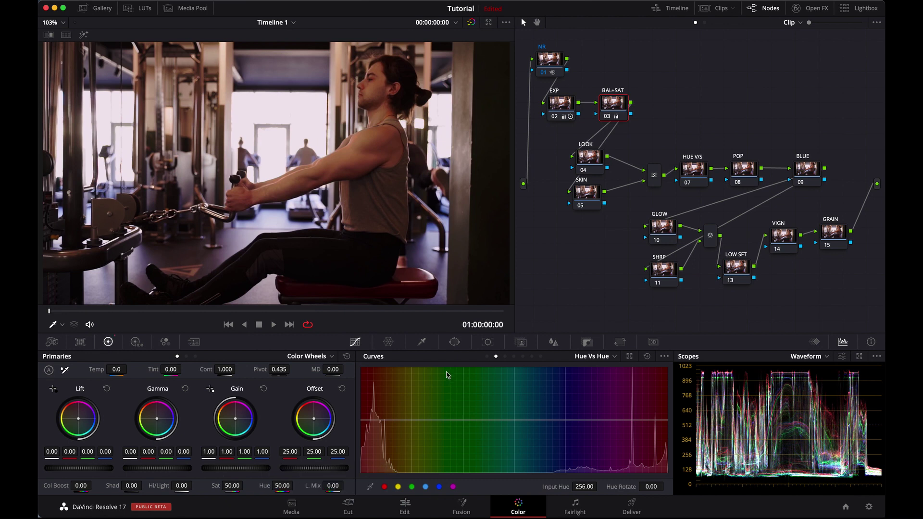
{"action": "left_click", "coordinate": [487, 356]}
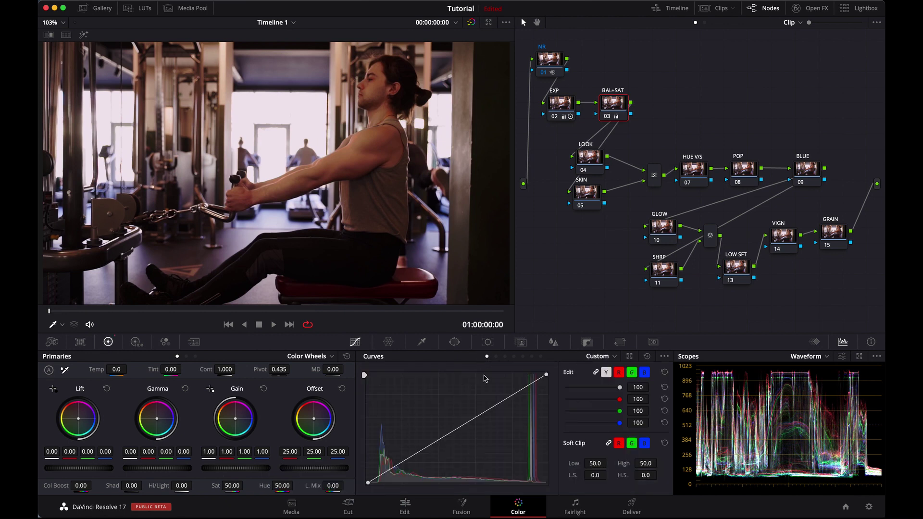
{"action": "left_click", "coordinate": [595, 373]}
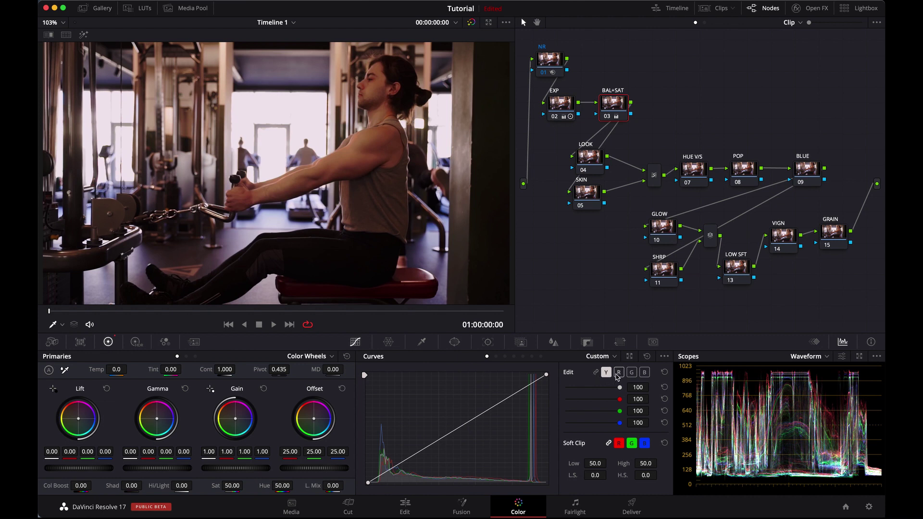
{"action": "left_click", "coordinate": [619, 373]}
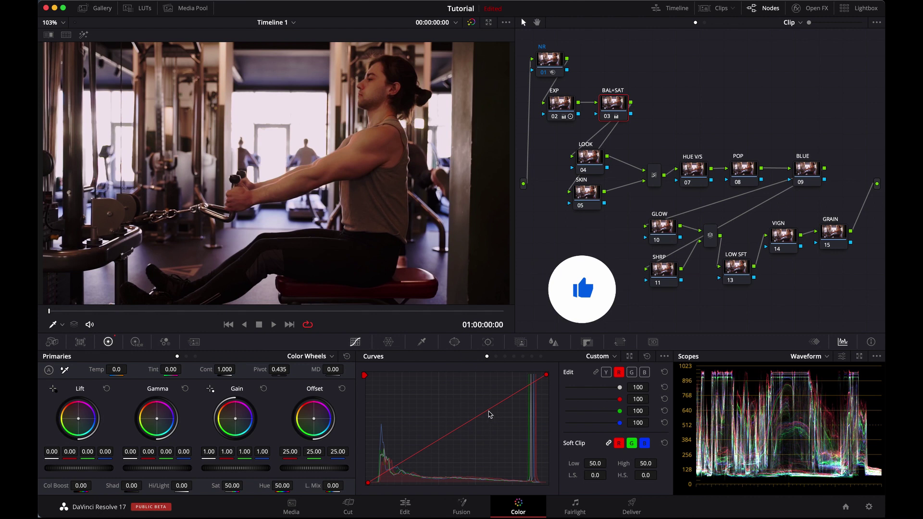
{"action": "left_click", "coordinate": [524, 392]}
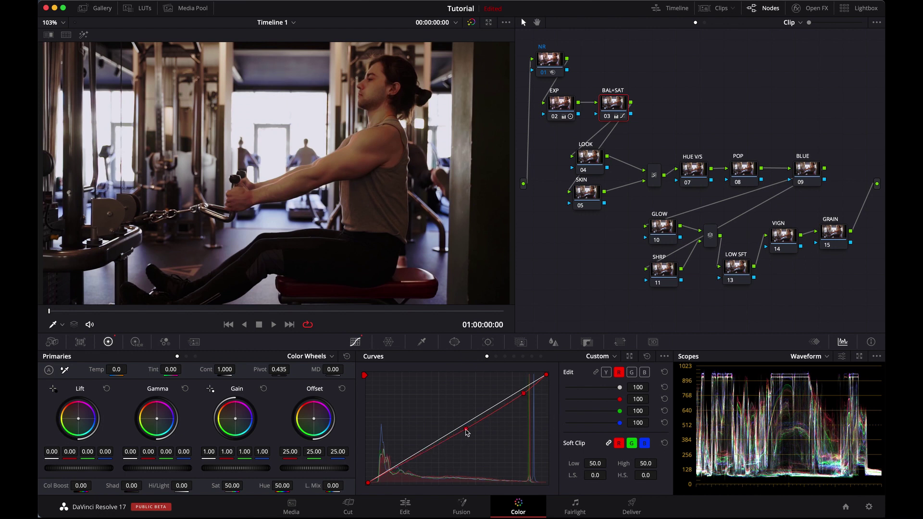
{"action": "left_click", "coordinate": [464, 427]}
{"action": "left_click_drag", "start_coordinate": [465, 429], "coordinate": [466, 433]}
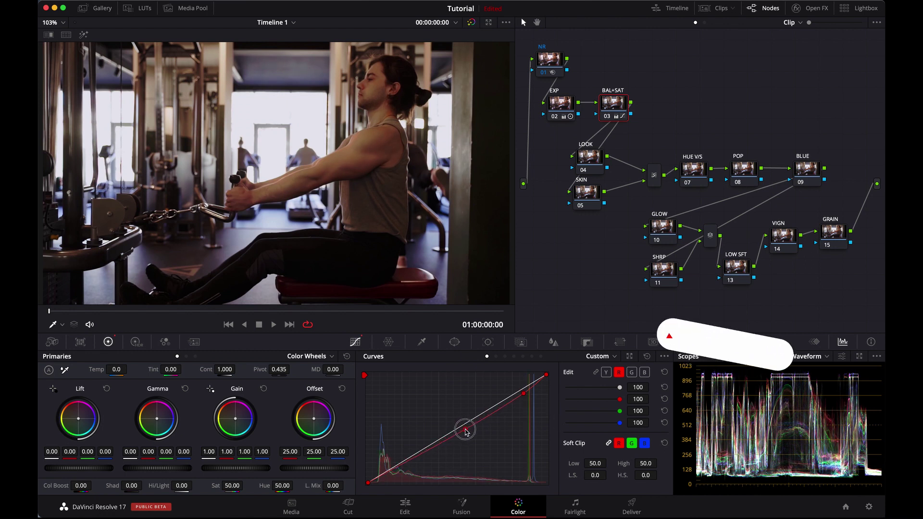
Step: Lift the blue curve with two points and raise saturation to about 60.20
{"action": "left_click", "coordinate": [646, 374]}
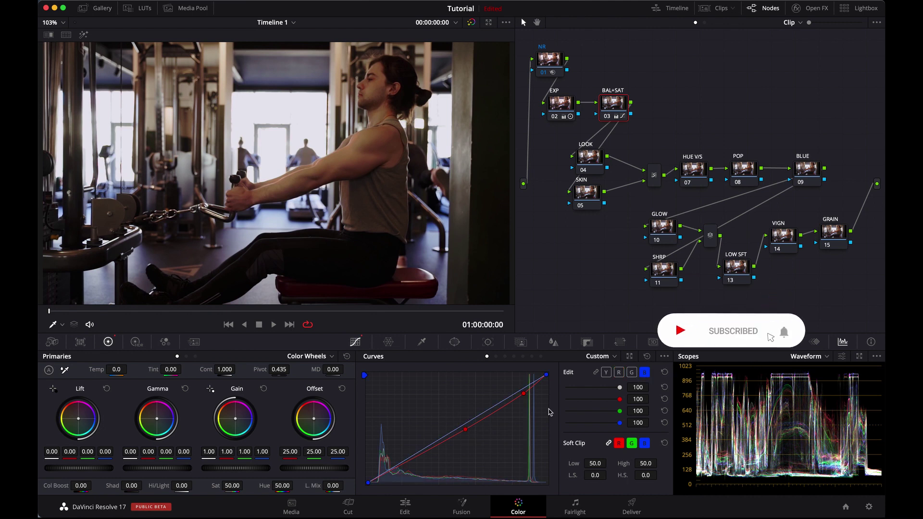
{"action": "left_click_drag", "start_coordinate": [422, 453], "coordinate": [431, 441]}
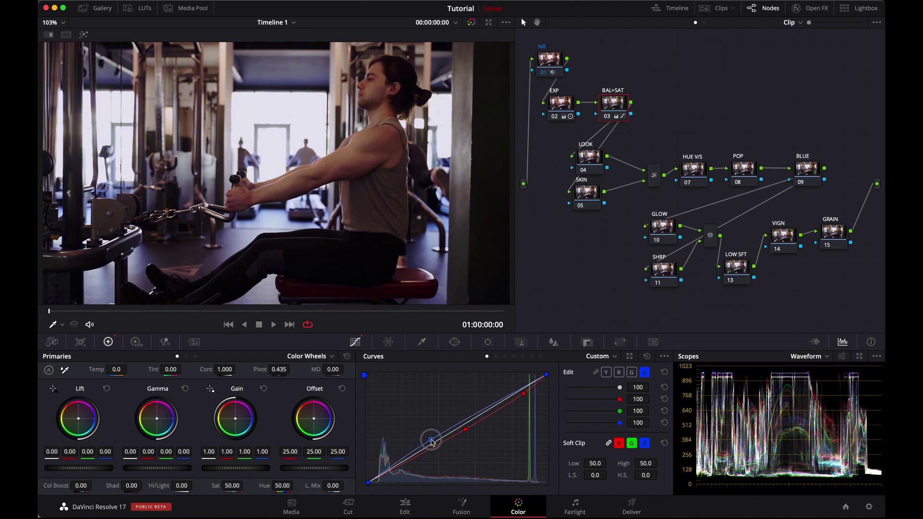
{"action": "left_click_drag", "start_coordinate": [520, 390], "coordinate": [523, 394]}
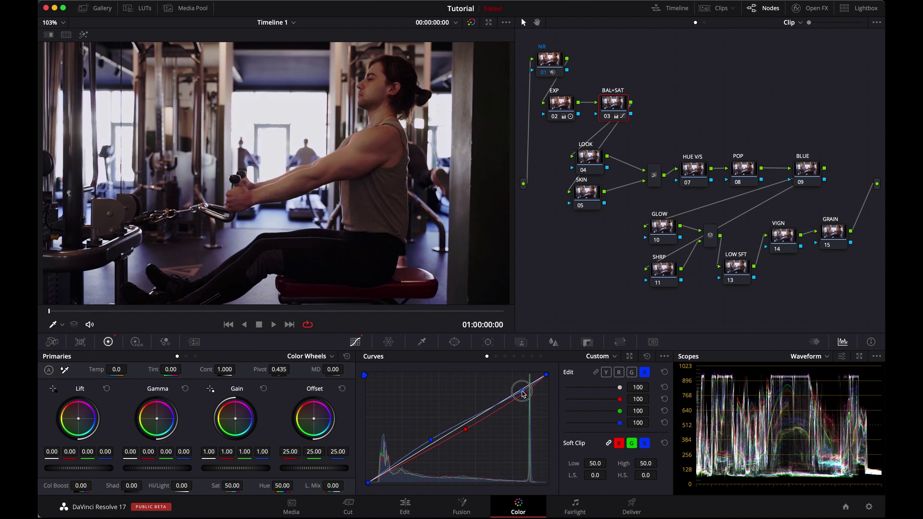
{"action": "left_click_drag", "start_coordinate": [523, 394], "coordinate": [524, 394]}
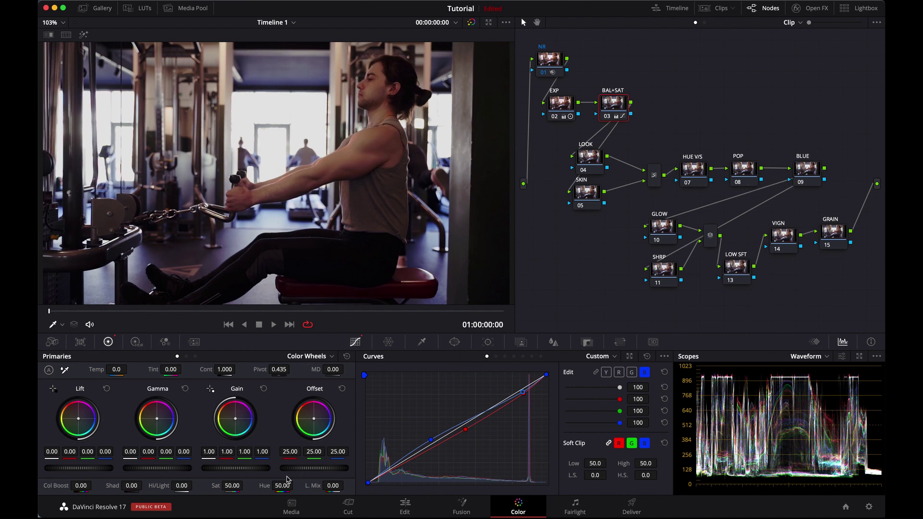
{"action": "left_click_drag", "start_coordinate": [239, 484], "coordinate": [252, 487]}
{"action": "left_click_drag", "start_coordinate": [252, 487], "coordinate": [255, 488]}
{"action": "left_click_drag", "start_coordinate": [257, 489], "coordinate": [258, 489]}
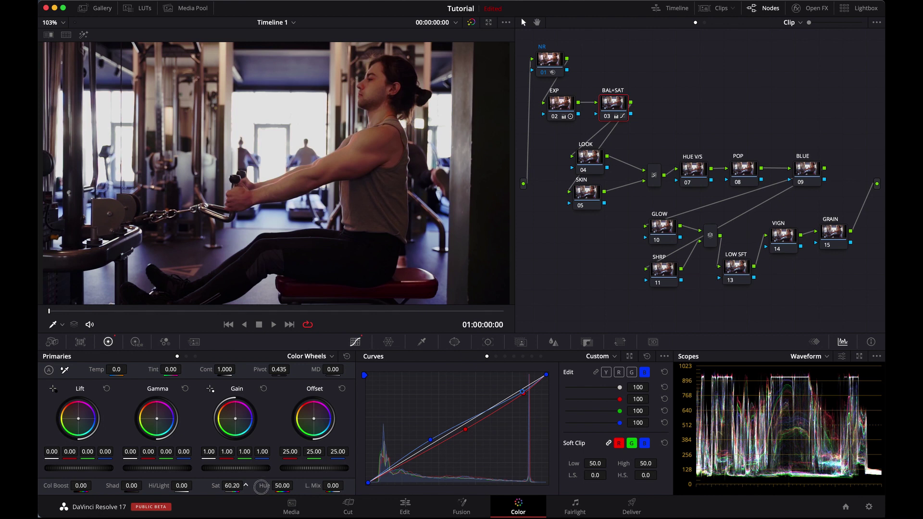
{"action": "left_click", "coordinate": [586, 192]}
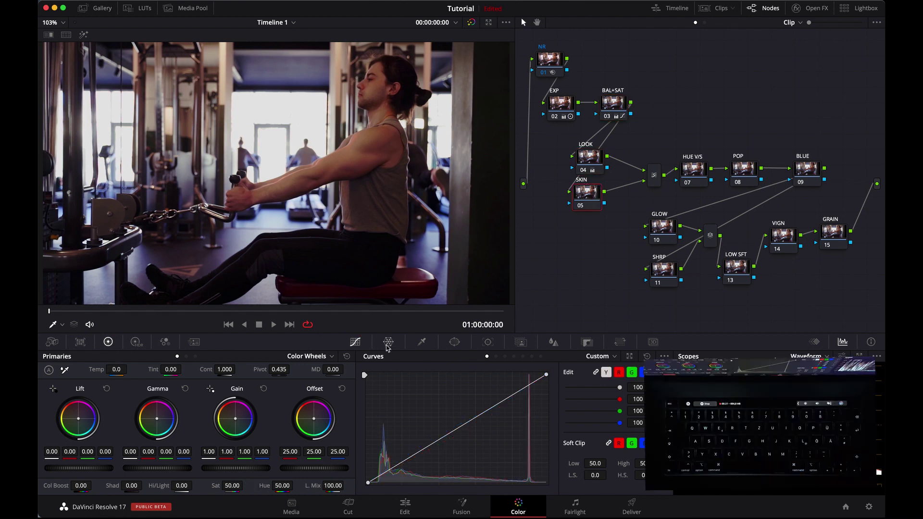
Step: Sample the skin tone on the man's arm with the qualifier and extend the selection
{"action": "left_click", "coordinate": [420, 341]}
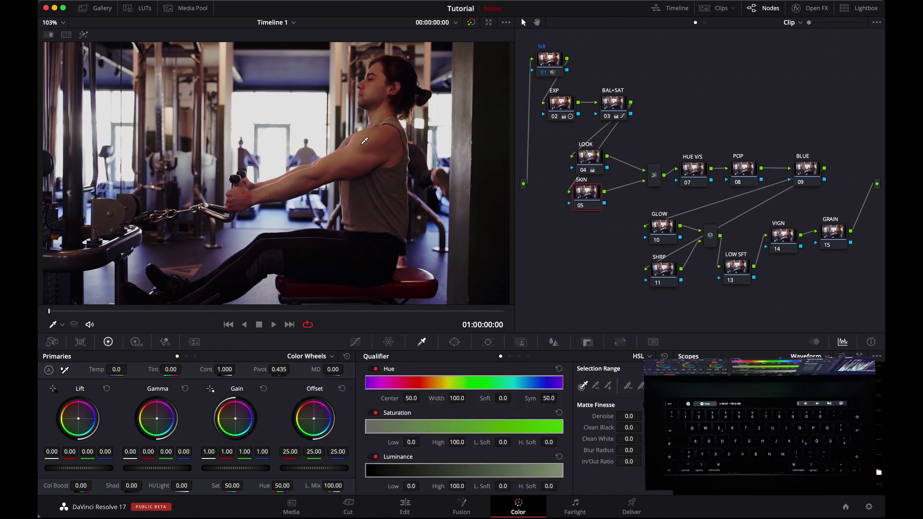
{"action": "left_click", "coordinate": [364, 141]}
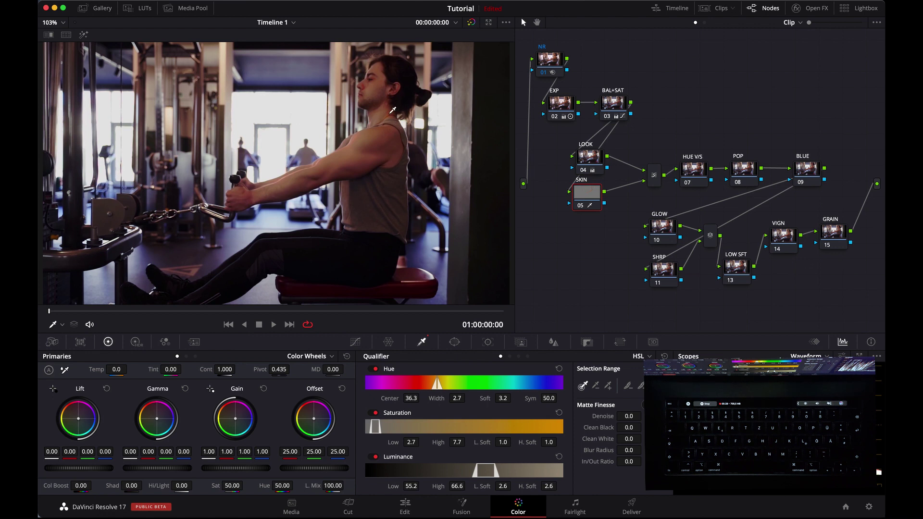
{"action": "left_click", "coordinate": [84, 34]}
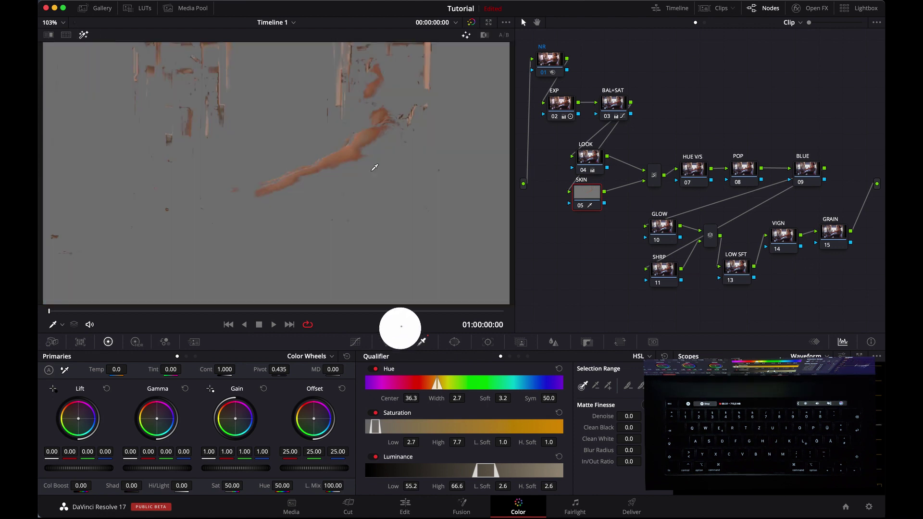
{"action": "left_click_drag", "start_coordinate": [375, 143], "coordinate": [371, 139]}
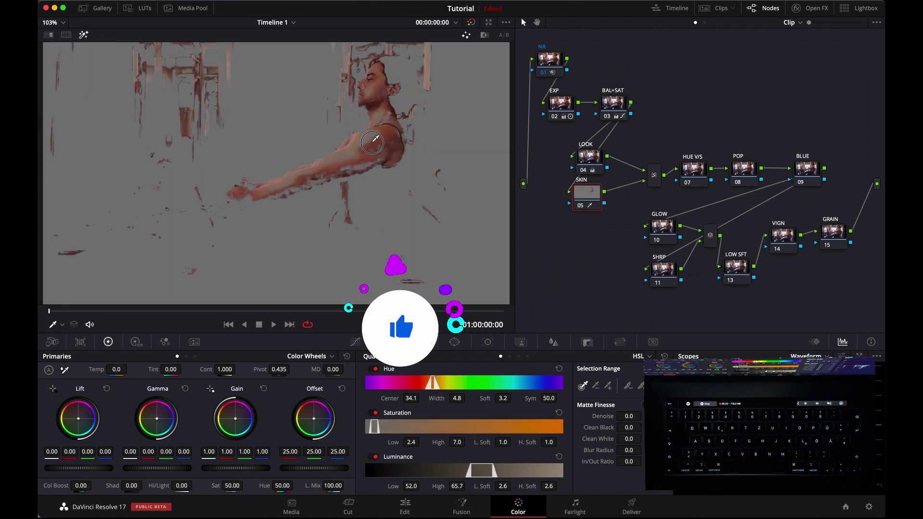
{"action": "mouse_move", "coordinate": [371, 140]}
{"action": "left_mouse_down"}
{"action": "mouse_move", "coordinate": [374, 152]}
{"action": "mouse_move", "coordinate": [357, 169]}
{"action": "mouse_move", "coordinate": [378, 162]}
{"action": "mouse_move", "coordinate": [301, 185]}
{"action": "mouse_move", "coordinate": [363, 203]}
{"action": "mouse_move", "coordinate": [279, 198]}
{"action": "left_mouse_up"}
Step: Clean the skin matte, tighten low saturation and set blur radius to 14.4
{"action": "left_click_drag", "start_coordinate": [627, 416], "coordinate": [679, 422]}
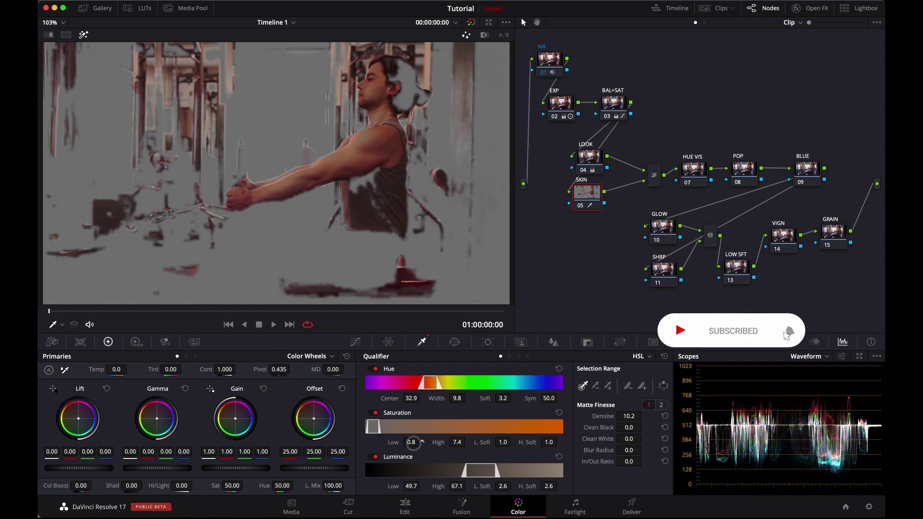
{"action": "left_click_drag", "start_coordinate": [411, 442], "coordinate": [419, 444]}
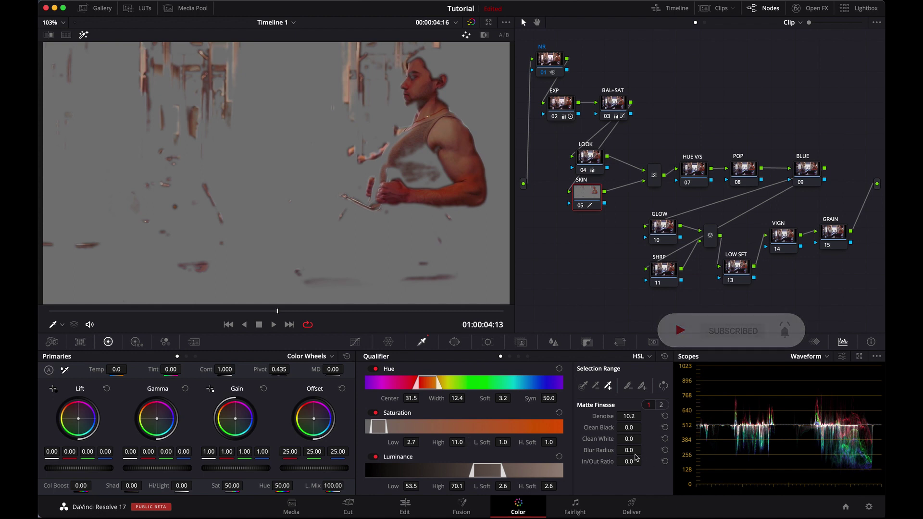
{"action": "left_click_drag", "start_coordinate": [631, 451], "coordinate": [700, 452]}
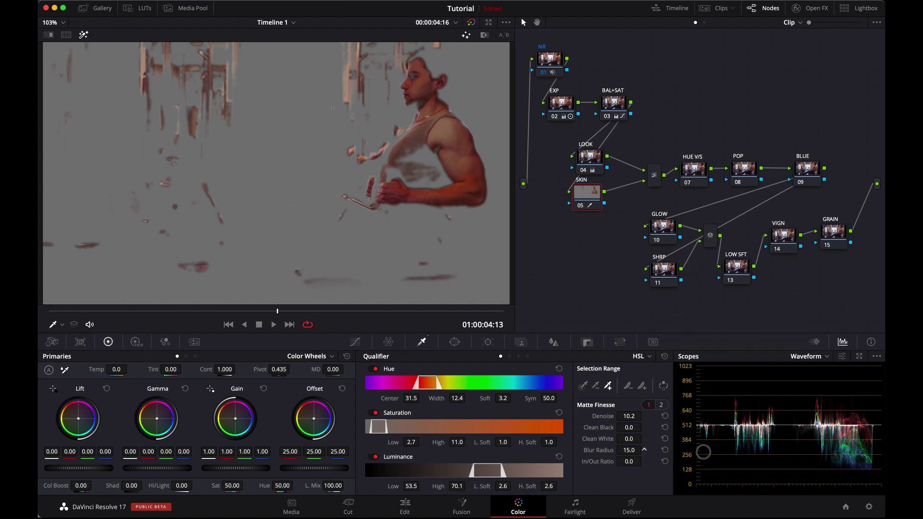
{"action": "key", "text": "shift+h"}
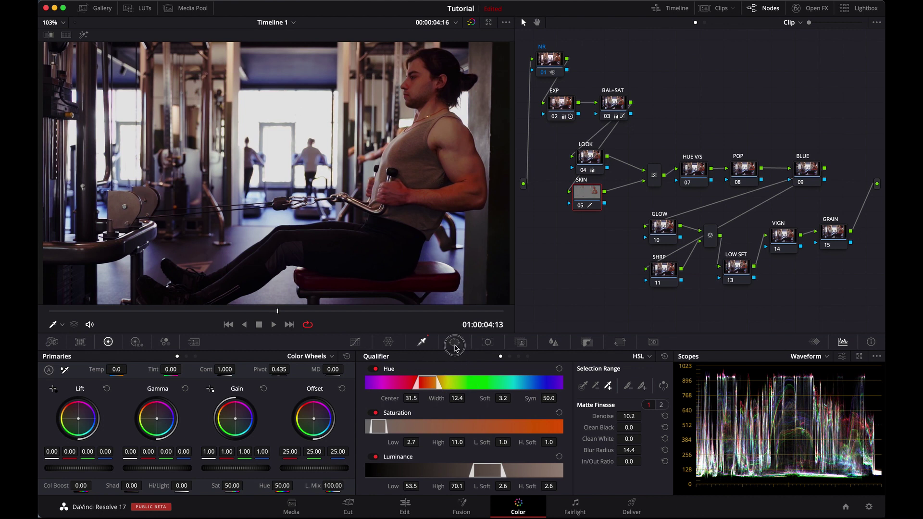
{"action": "left_click", "coordinate": [454, 341]}
Step: Draw a curve window outlining the man from his legs around his head and arms
{"action": "left_click", "coordinate": [376, 468]}
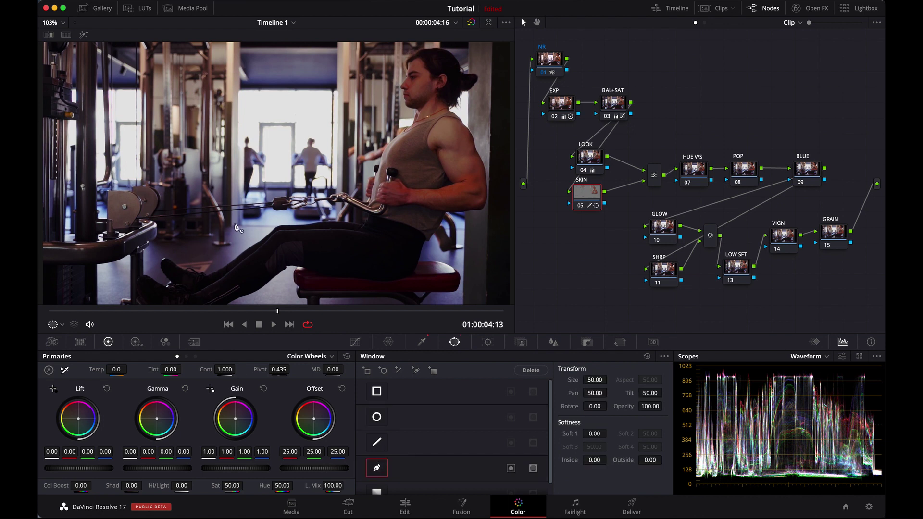
{"action": "left_click", "coordinate": [161, 248]}
{"action": "left_click", "coordinate": [135, 272]}
{"action": "scroll", "coordinate": [135, 273], "scroll_direction": "down", "scroll_amount": 2}
{"action": "left_click", "coordinate": [133, 285]}
{"action": "left_click", "coordinate": [224, 297]}
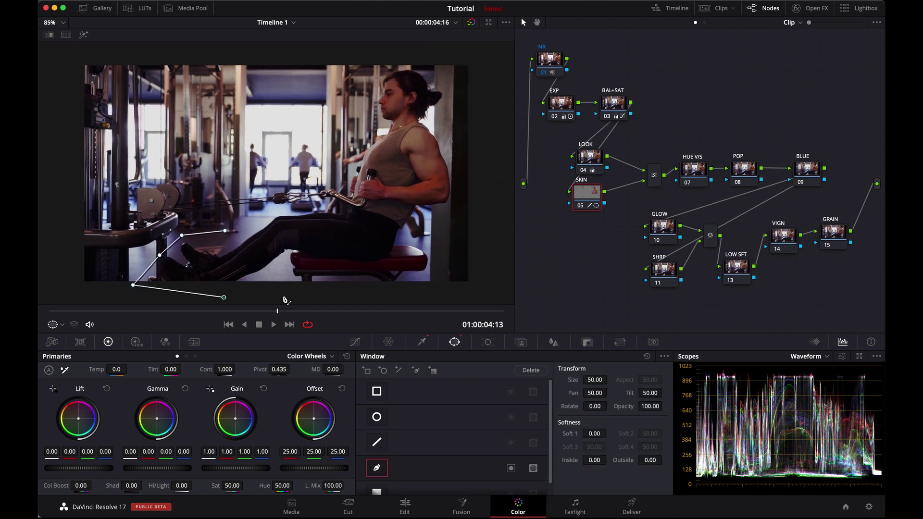
{"action": "left_click", "coordinate": [456, 296]}
{"action": "left_click", "coordinate": [495, 283]}
{"action": "left_click", "coordinate": [479, 148]}
{"action": "left_click", "coordinate": [456, 81]}
{"action": "left_click", "coordinate": [420, 64]}
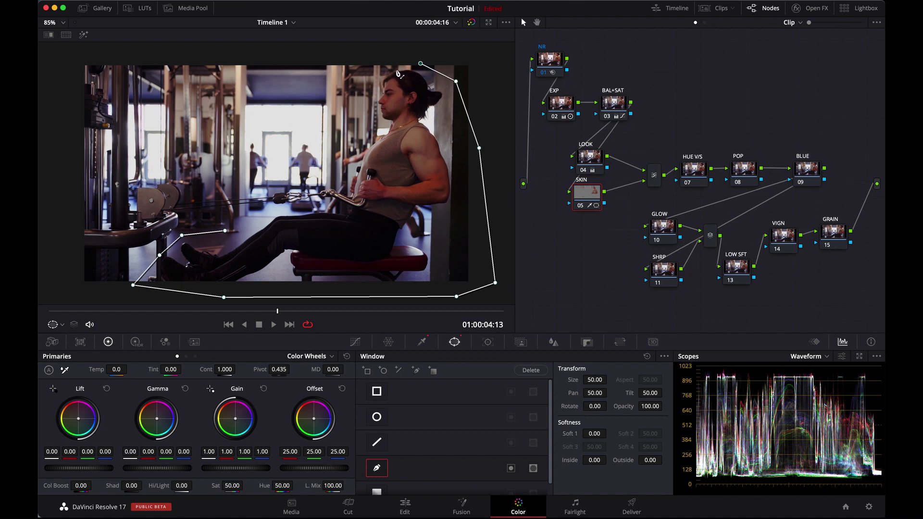
{"action": "left_click", "coordinate": [379, 76]}
{"action": "left_click", "coordinate": [340, 137]}
{"action": "left_click", "coordinate": [311, 157]}
{"action": "left_click", "coordinate": [257, 187]}
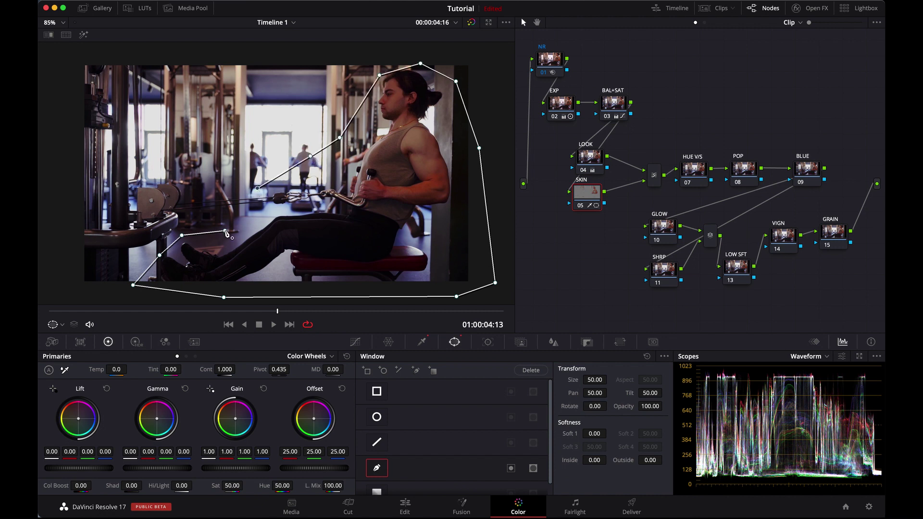
{"action": "left_click_drag", "start_coordinate": [226, 233], "coordinate": [240, 236]}
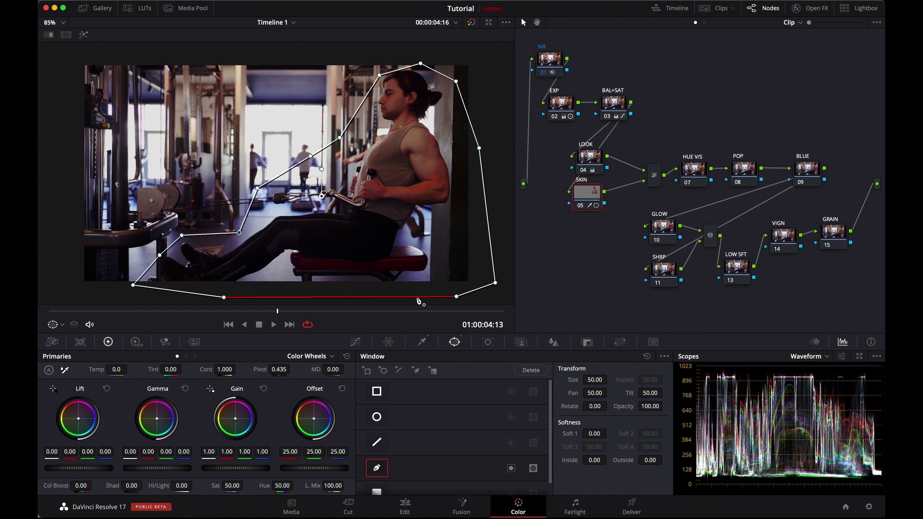
Step: Feather the window by raising its inside and outside softness
{"action": "left_click", "coordinate": [487, 341]}
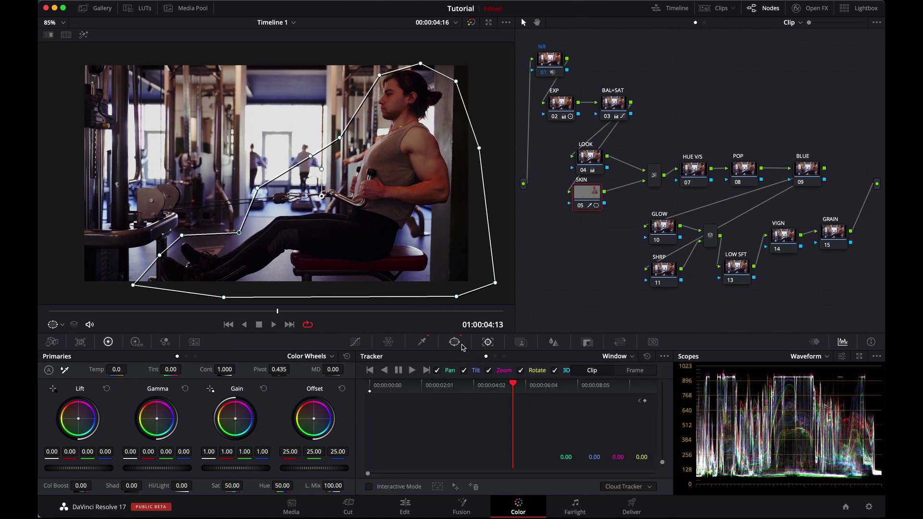
{"action": "left_click", "coordinate": [454, 342]}
{"action": "mouse_move", "coordinate": [587, 462]}
{"action": "left_mouse_down"}
{"action": "mouse_move", "coordinate": [681, 457]}
{"action": "mouse_move", "coordinate": [588, 462]}
{"action": "left_mouse_up"}
{"action": "left_click_drag", "start_coordinate": [650, 460], "coordinate": [822, 461]}
Step: Track the window forward and fix its points around his head and hands
{"action": "left_click", "coordinate": [487, 342]}
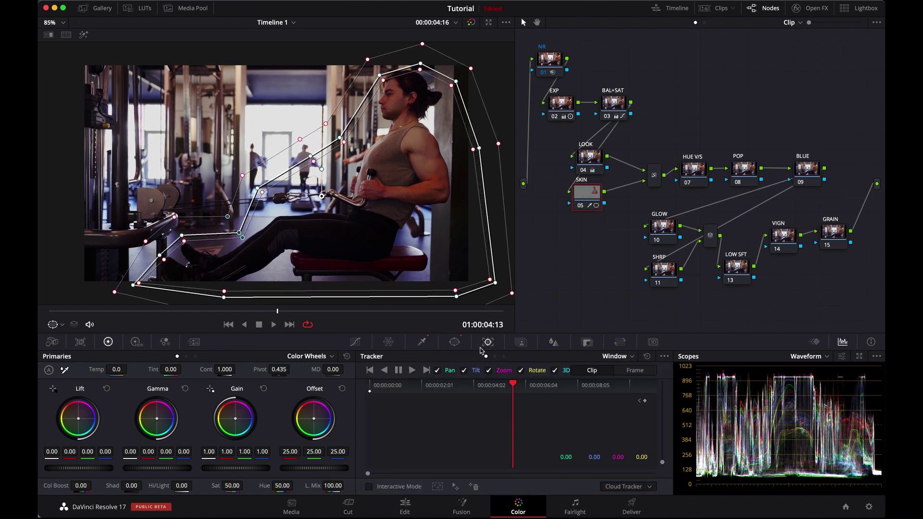
{"action": "left_click", "coordinate": [411, 371]}
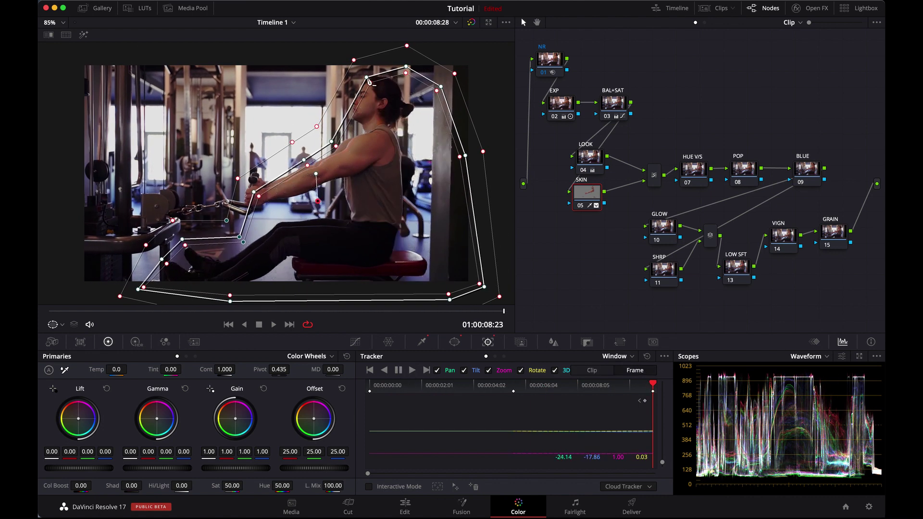
{"action": "left_click_drag", "start_coordinate": [366, 77], "coordinate": [350, 73]}
{"action": "left_click_drag", "start_coordinate": [406, 67], "coordinate": [426, 100]}
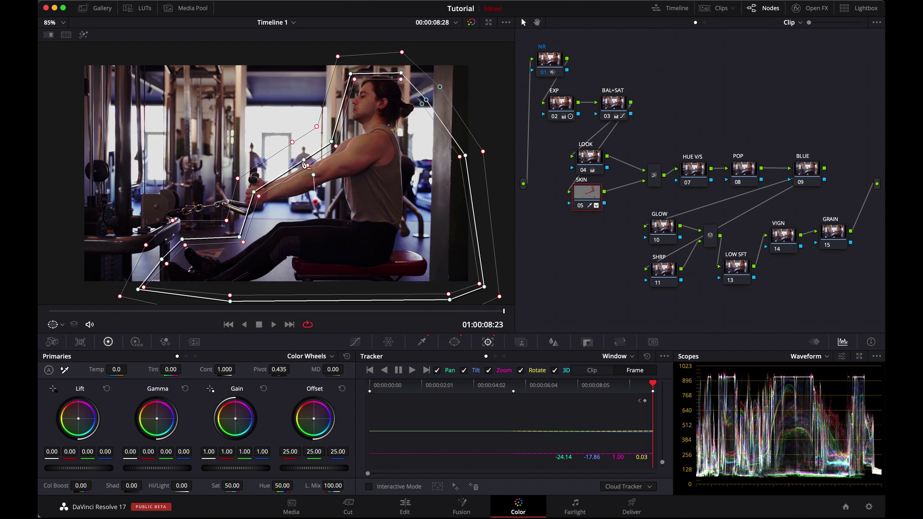
{"action": "left_click_drag", "start_coordinate": [254, 192], "coordinate": [239, 166]}
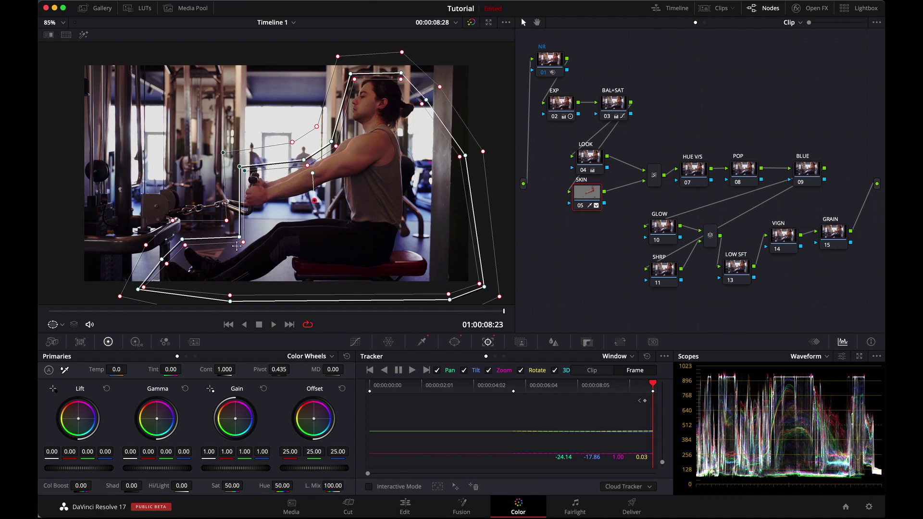
{"action": "left_click_drag", "start_coordinate": [644, 392], "coordinate": [514, 390]}
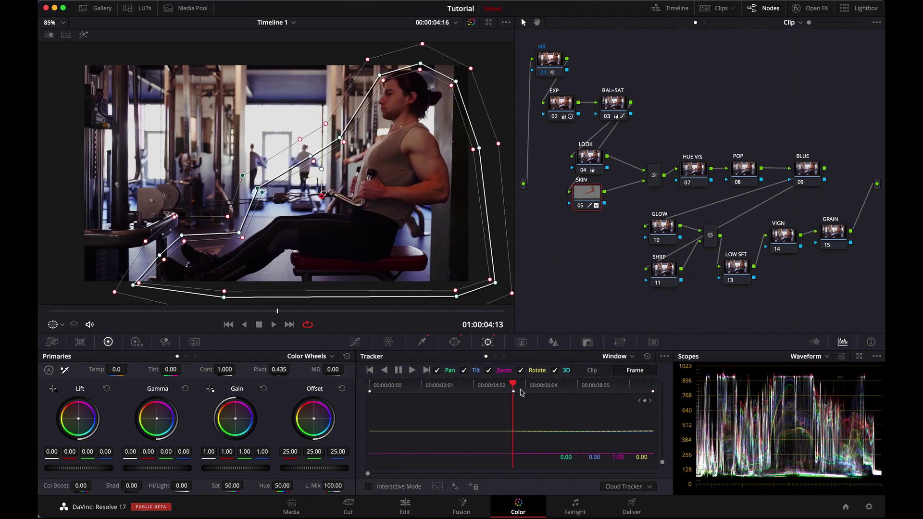
Step: Track the window backward to the clip start and refine points above his head and hands
{"action": "left_click", "coordinate": [384, 370]}
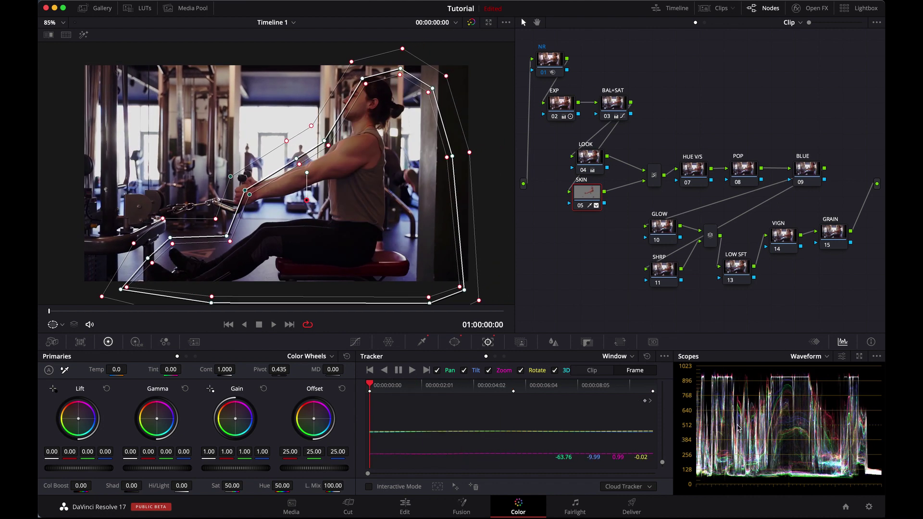
{"action": "left_click_drag", "start_coordinate": [363, 79], "coordinate": [340, 71]}
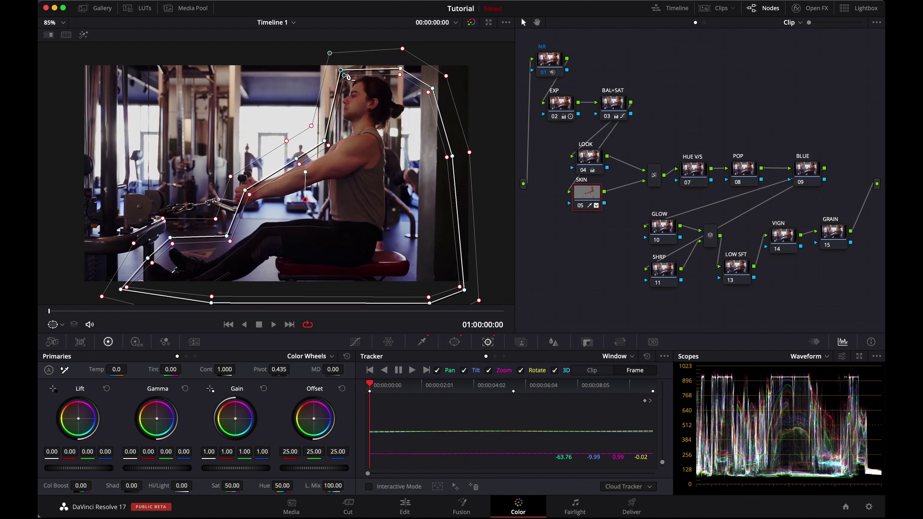
{"action": "left_click_drag", "start_coordinate": [245, 190], "coordinate": [230, 163]}
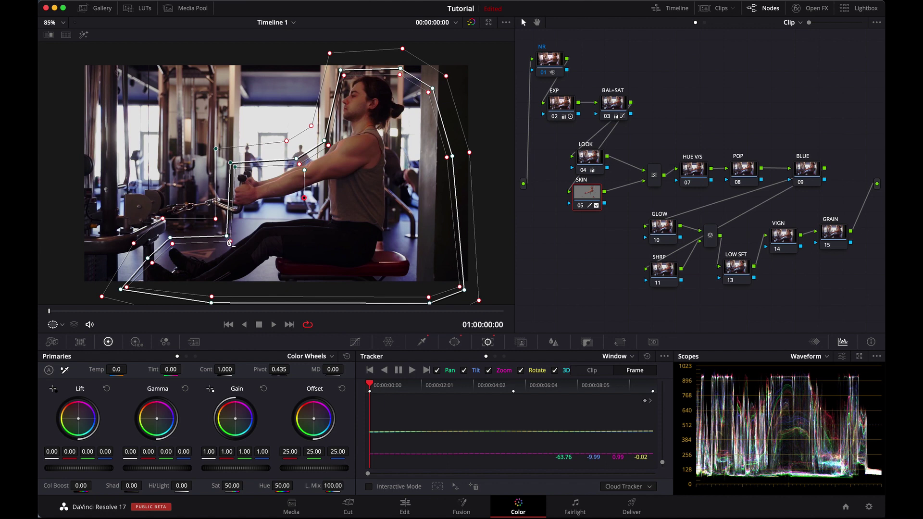
{"action": "left_click_drag", "start_coordinate": [226, 236], "coordinate": [229, 238]}
{"action": "left_click_drag", "start_coordinate": [297, 162], "coordinate": [295, 161]}
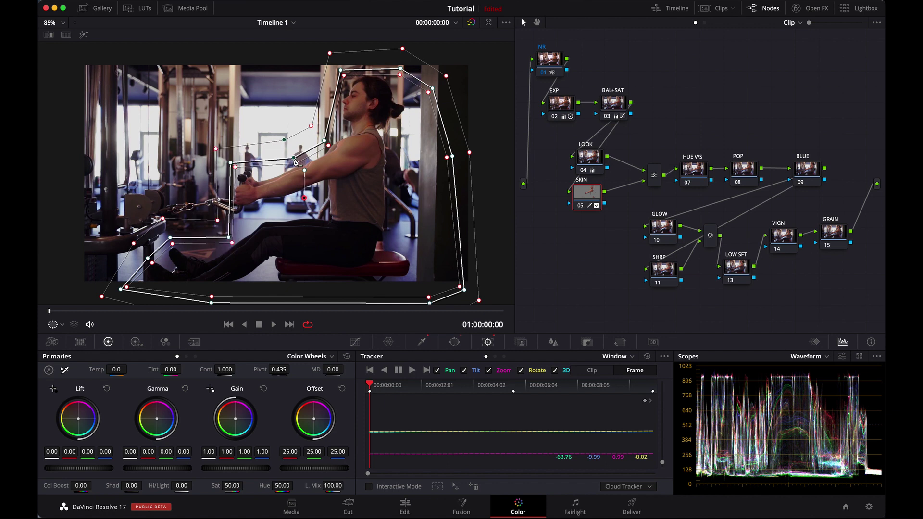
{"action": "left_click", "coordinate": [600, 161]}
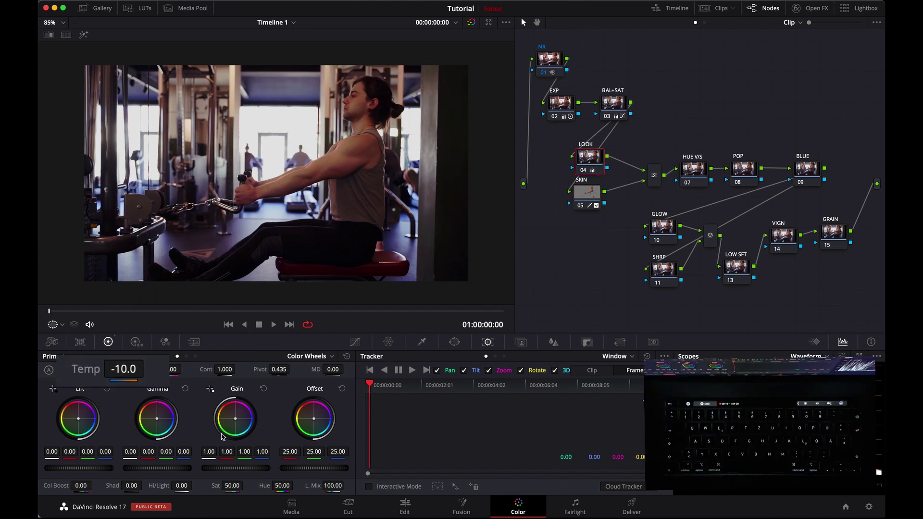
Step: Cool the grade with Temp -920 and Tint -12, and shift Offset away from red
{"action": "left_click_drag", "start_coordinate": [134, 383], "coordinate": [48, 374]}
{"action": "left_click_drag", "start_coordinate": [174, 369], "coordinate": [209, 369]}
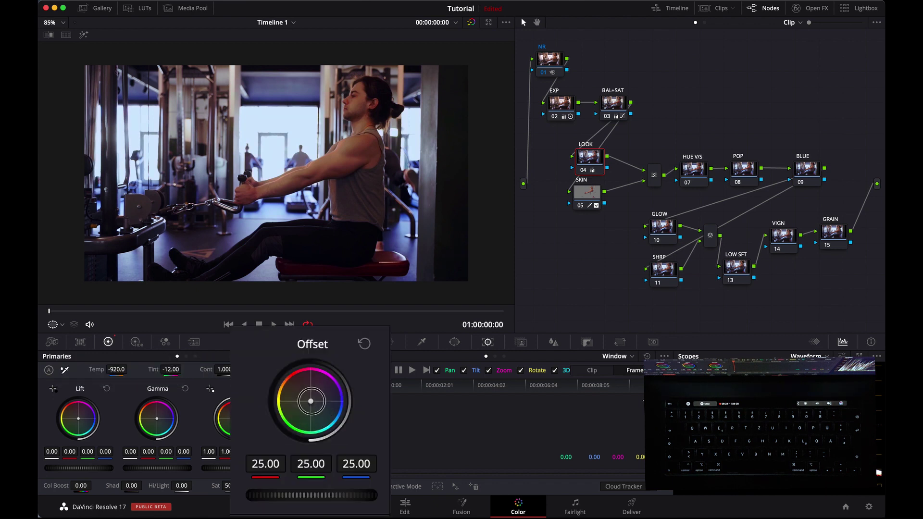
{"action": "mouse_move", "coordinate": [315, 422]}
{"action": "left_mouse_down"}
{"action": "mouse_move", "coordinate": [310, 412]}
{"action": "mouse_move", "coordinate": [310, 430]}
{"action": "mouse_move", "coordinate": [311, 410]}
{"action": "left_mouse_up"}
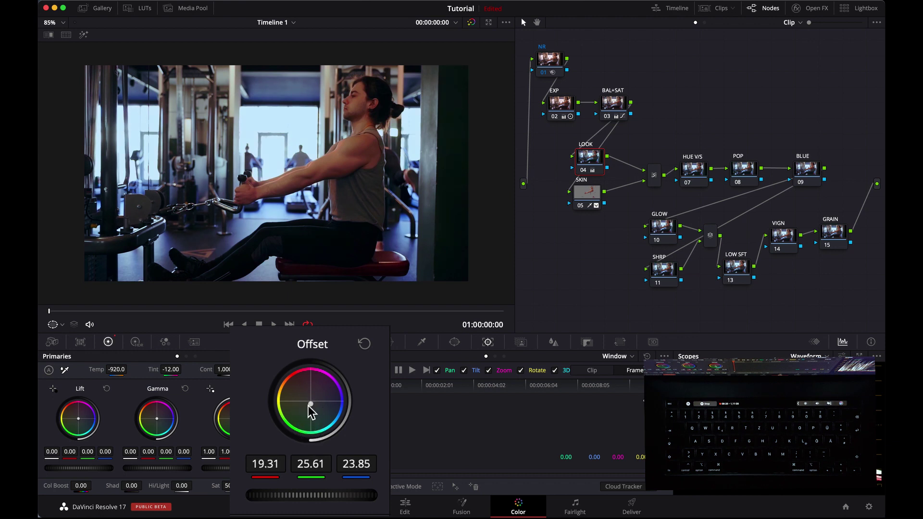
{"action": "left_click_drag", "start_coordinate": [79, 422], "coordinate": [76, 410]}
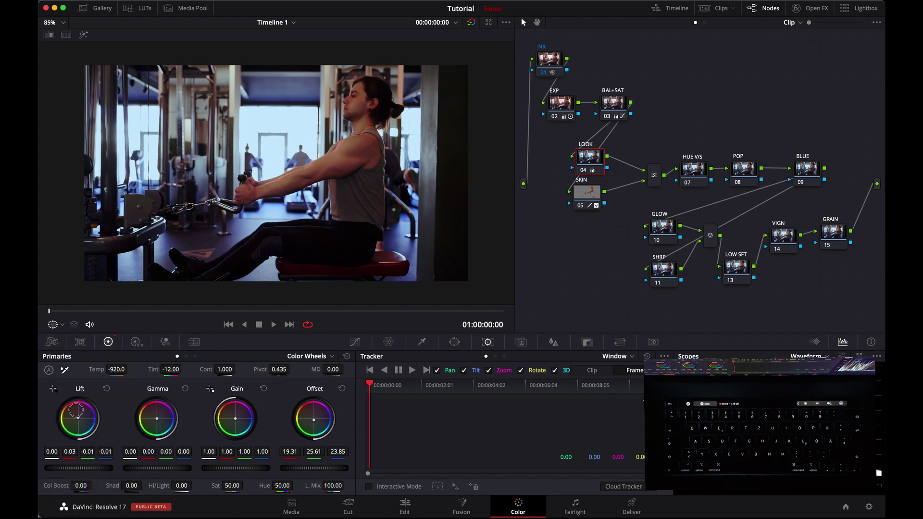
Step: Tint the deepest shadows with the Log Shadow wheel and nudge the gamma balance
{"action": "left_click", "coordinate": [195, 357]}
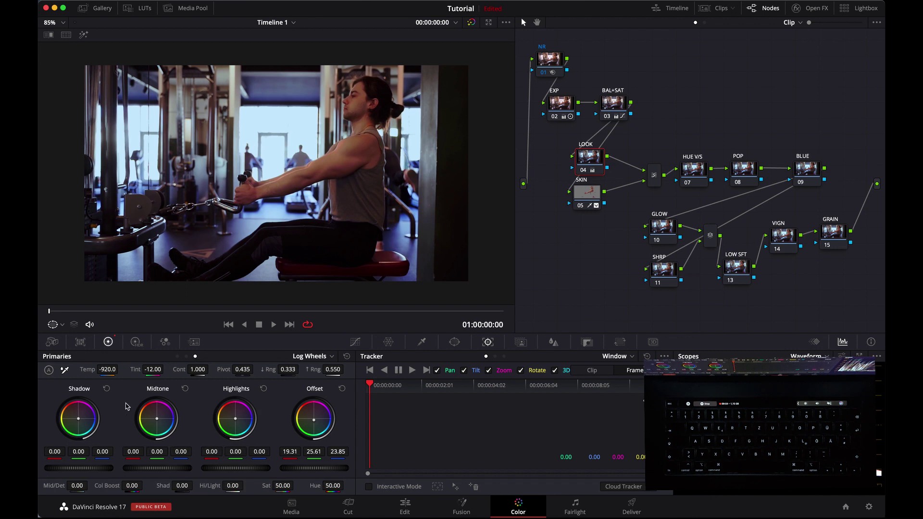
{"action": "left_click_drag", "start_coordinate": [80, 422], "coordinate": [118, 405]}
{"action": "left_click", "coordinate": [186, 357]}
{"action": "left_click_drag", "start_coordinate": [156, 418], "coordinate": [193, 453]}
Step: On the HUE V/S node, rotate a chosen hue slightly on the Hue vs Hue curve
{"action": "left_click", "coordinate": [689, 183]}
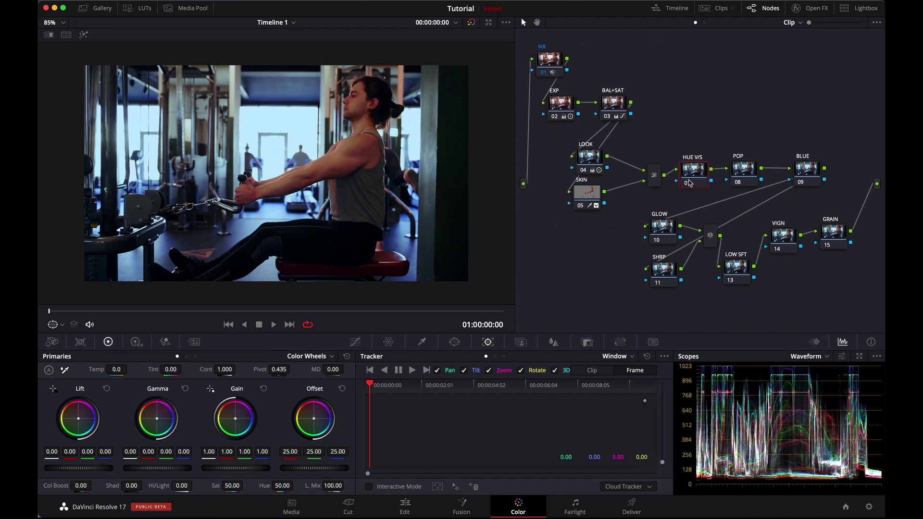
{"action": "left_click", "coordinate": [355, 342]}
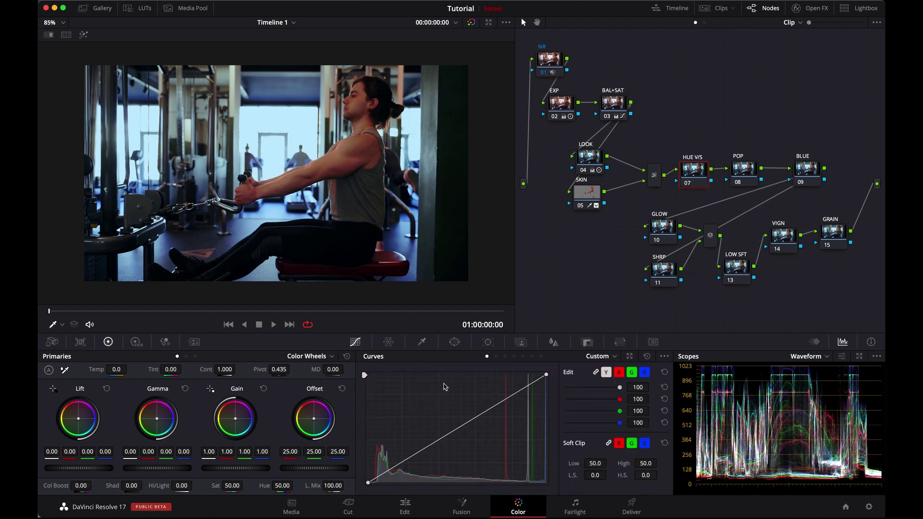
{"action": "left_click", "coordinate": [497, 357]}
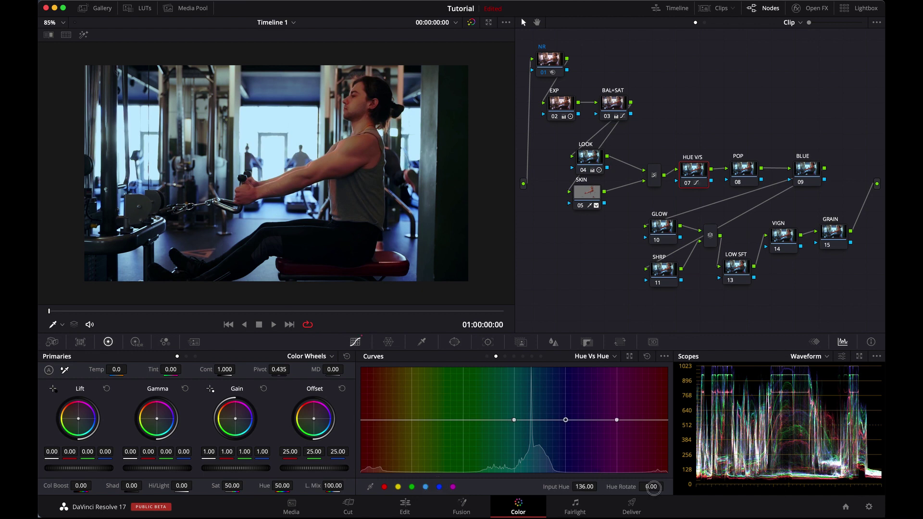
{"action": "left_click_drag", "start_coordinate": [653, 488], "coordinate": [757, 491]}
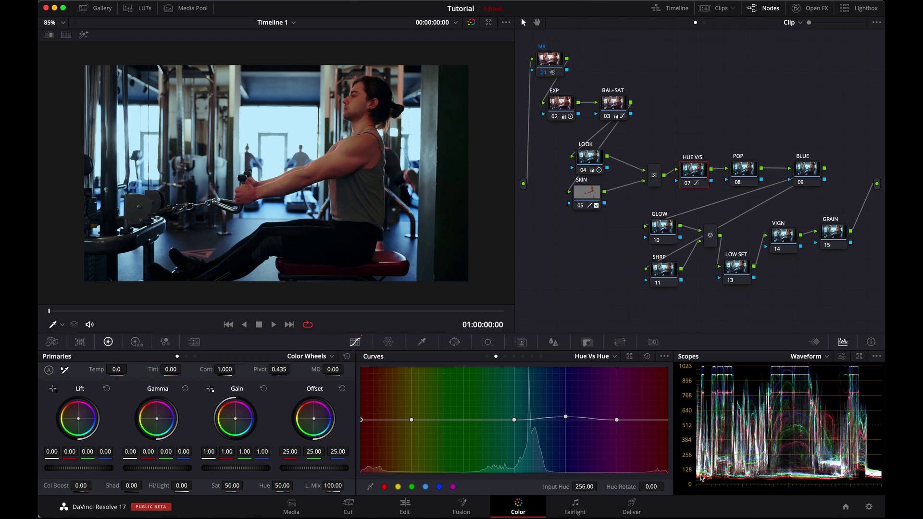
{"action": "left_click_drag", "start_coordinate": [645, 489], "coordinate": [623, 486]}
Step: Lower saturation to 0.85 for the chosen hue and the reds on Hue vs Sat
{"action": "left_click", "coordinate": [505, 356]}
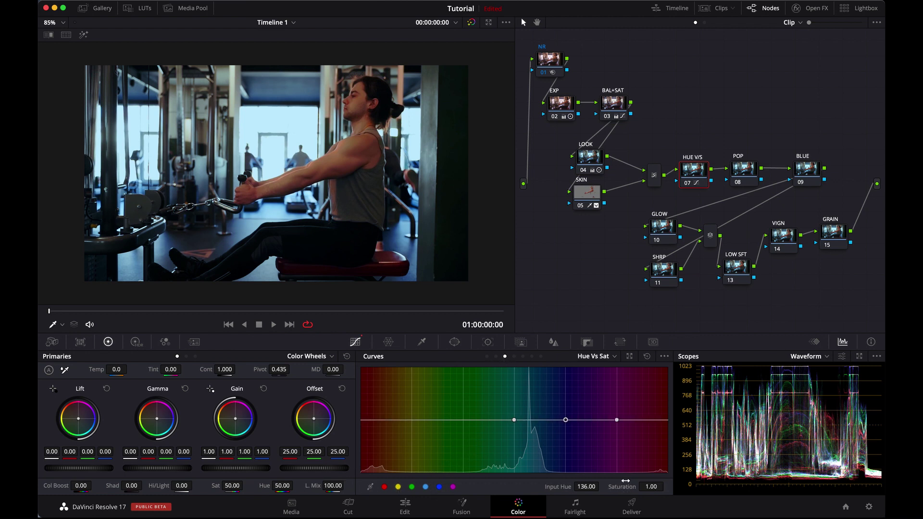
{"action": "left_click_drag", "start_coordinate": [653, 486], "coordinate": [648, 487]}
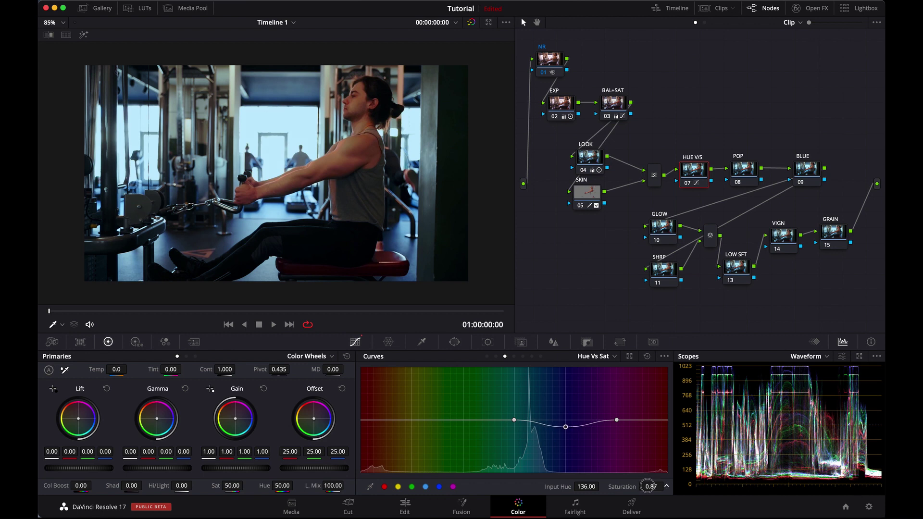
{"action": "left_click", "coordinate": [385, 486]}
{"action": "left_click_drag", "start_coordinate": [654, 486], "coordinate": [647, 486]}
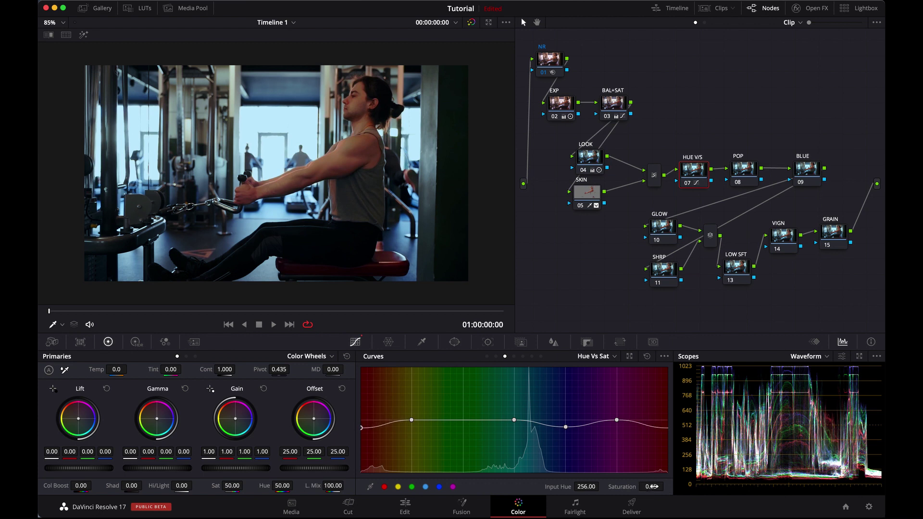
{"action": "left_click", "coordinate": [747, 169]}
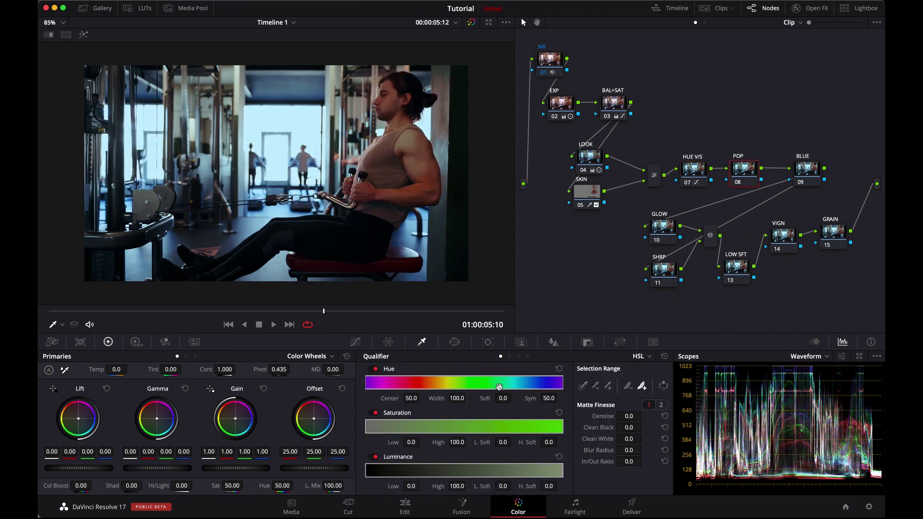
Step: On the POP node, add a custom curve point and bow the luminance curve upward
{"action": "left_click", "coordinate": [355, 341]}
{"action": "left_click", "coordinate": [487, 356]}
{"action": "left_click", "coordinate": [664, 358]}
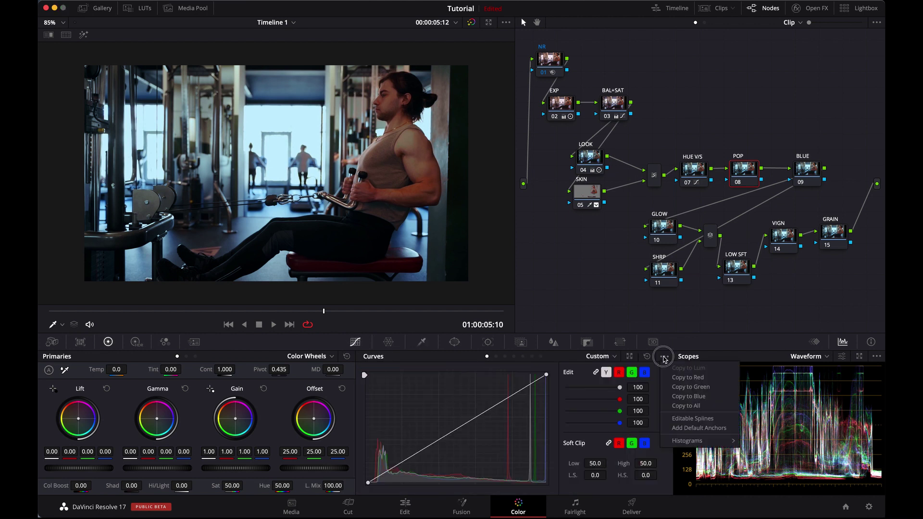
{"action": "left_click", "coordinate": [686, 418]}
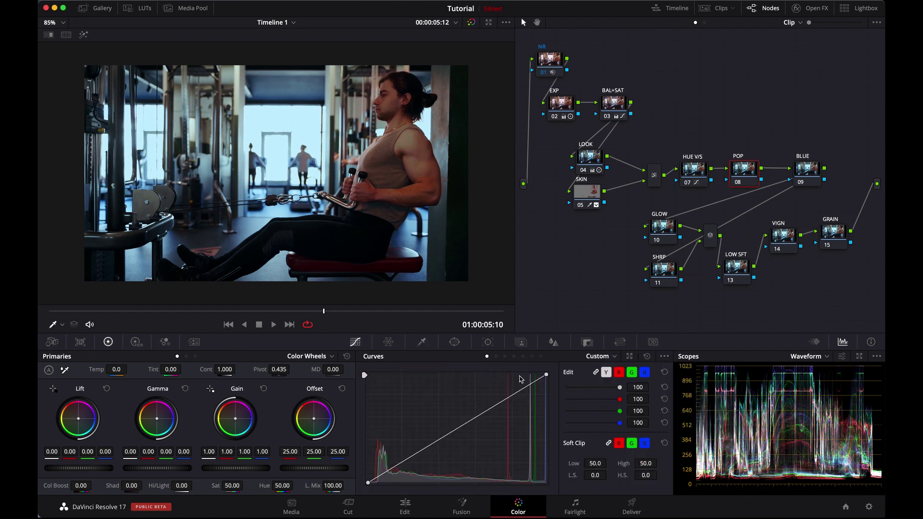
{"action": "left_click", "coordinate": [486, 409]}
{"action": "left_click_drag", "start_coordinate": [487, 410], "coordinate": [439, 403]}
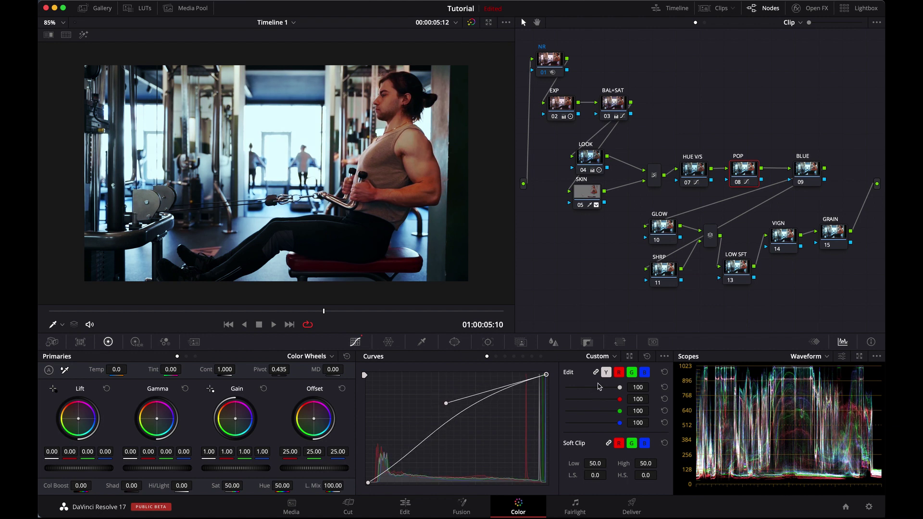
Step: Turn off editable splines, then select the BLUE node's Hue vs Hue curve
{"action": "left_click", "coordinate": [663, 357]}
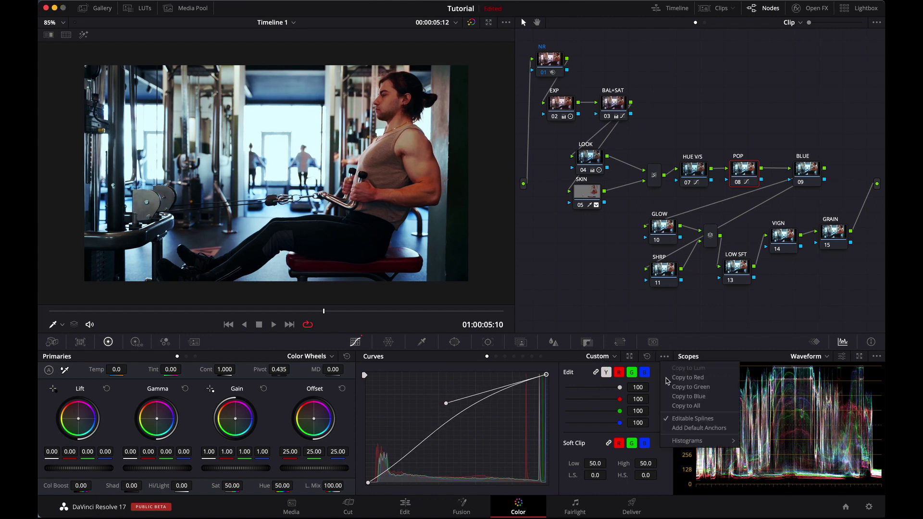
{"action": "left_click", "coordinate": [680, 417]}
{"action": "left_click", "coordinate": [811, 168]}
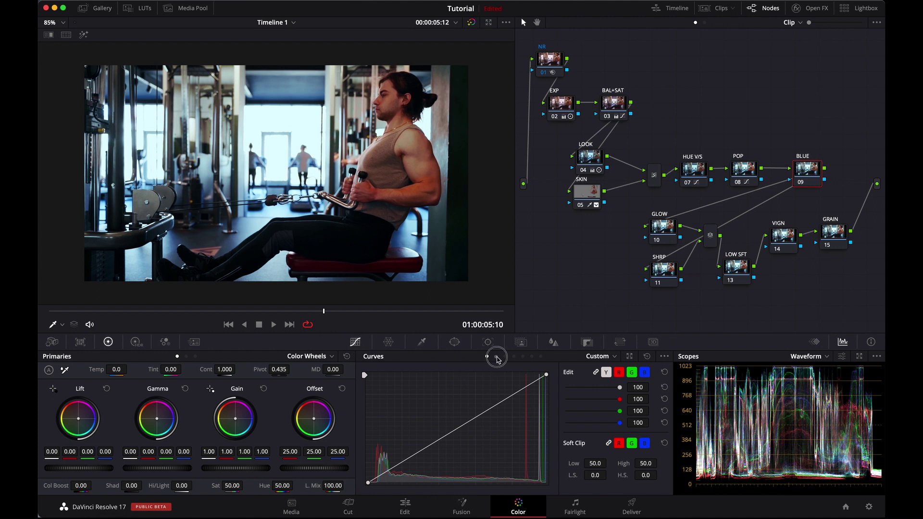
{"action": "left_click", "coordinate": [495, 356]}
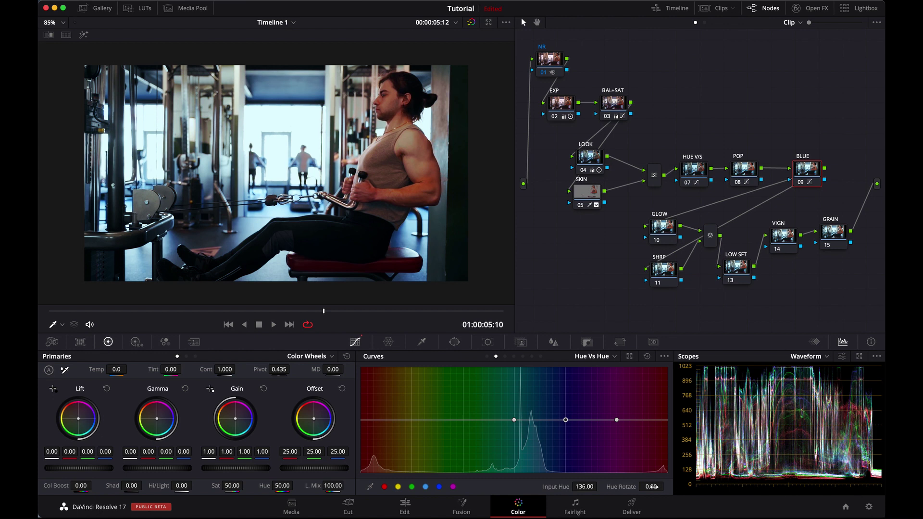
Step: Rotate the blue hues slightly on the BLUE node and disable it to compare
{"action": "left_click_drag", "start_coordinate": [653, 486], "coordinate": [791, 483]}
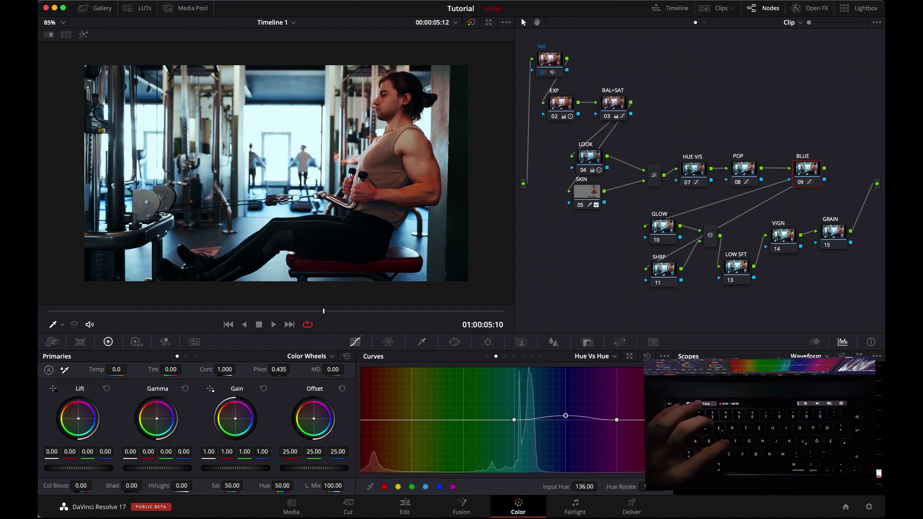
{"action": "key", "text": "super+d"}
{"action": "key", "text": "super+d"}
{"action": "key", "text": "super+d"}
{"action": "key", "text": "super+d"}
{"action": "key", "text": "super+d"}
{"action": "key", "text": "super+d"}
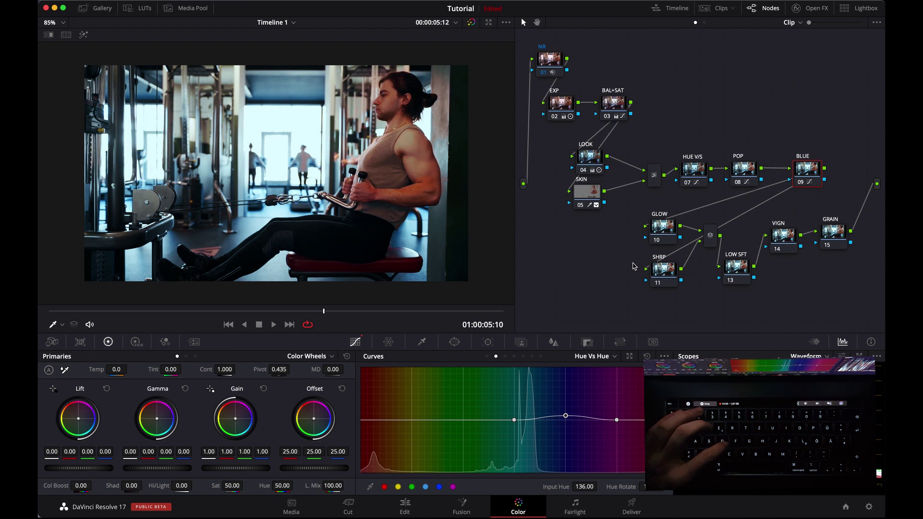
{"action": "left_click", "coordinate": [669, 231]}
Step: Apply the Glow effect from Open FX onto the GLOW node
{"action": "left_click", "coordinate": [817, 9]}
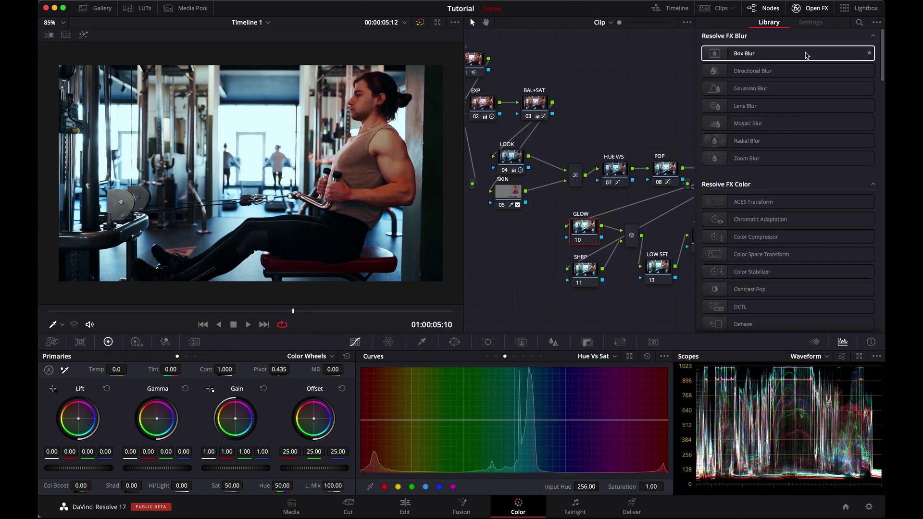
{"action": "left_click", "coordinate": [858, 23]}
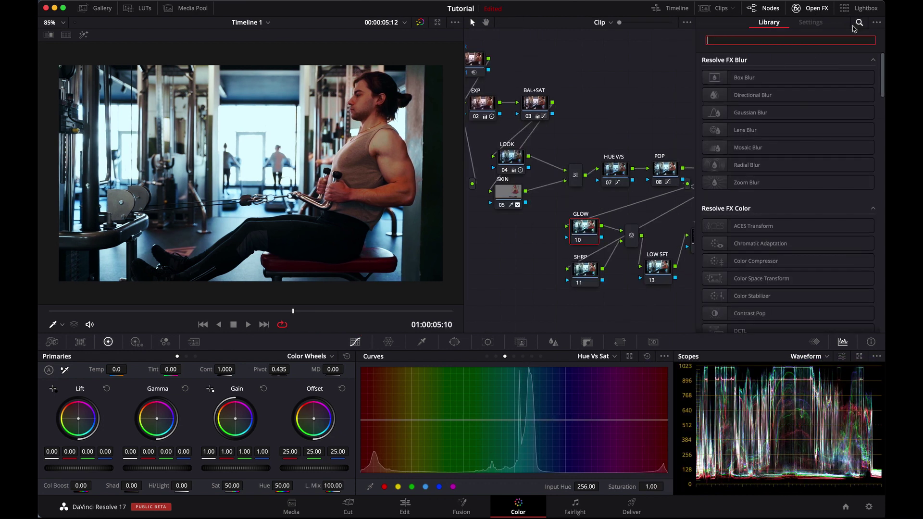
{"action": "type", "text": "g"}
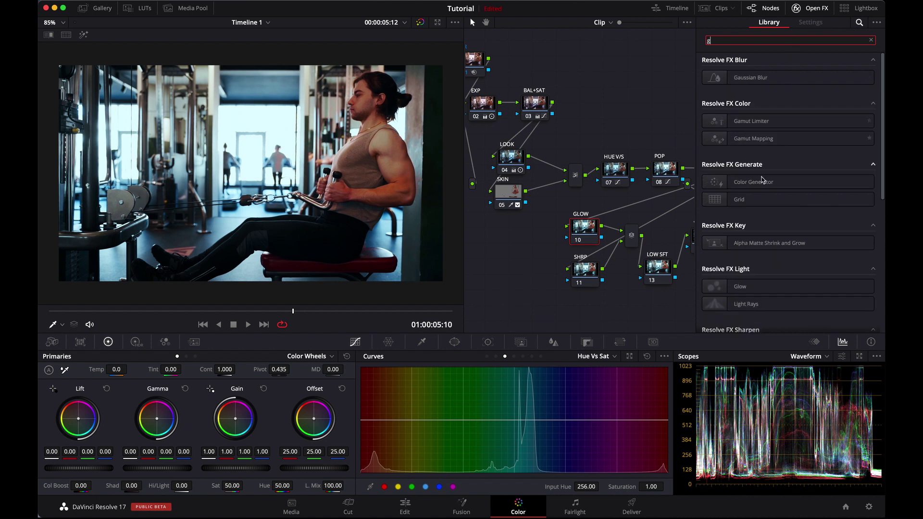
{"action": "left_click_drag", "start_coordinate": [750, 286], "coordinate": [585, 232]}
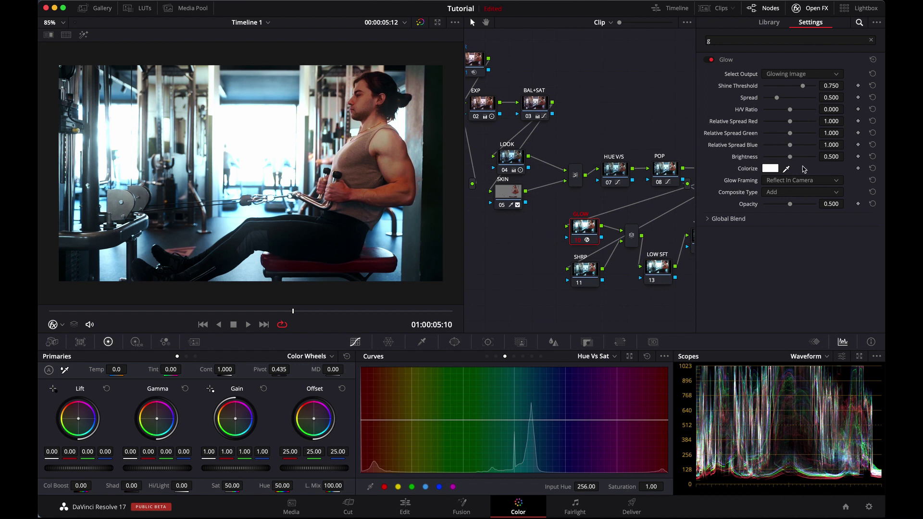
Step: Set the Glow to Softlight composite, shine threshold 0, and a slightly wider spread
{"action": "left_click", "coordinate": [802, 191]}
{"action": "left_click", "coordinate": [795, 288]}
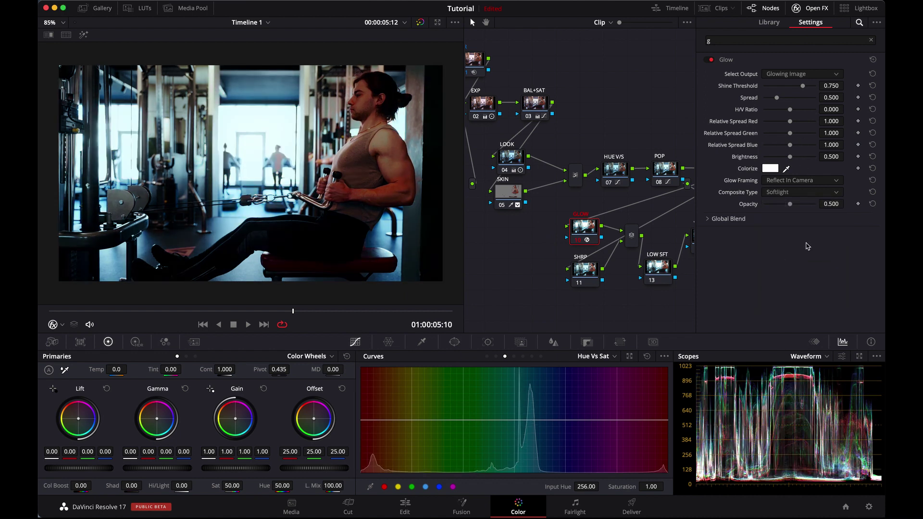
{"action": "left_click_drag", "start_coordinate": [802, 86], "coordinate": [735, 86]}
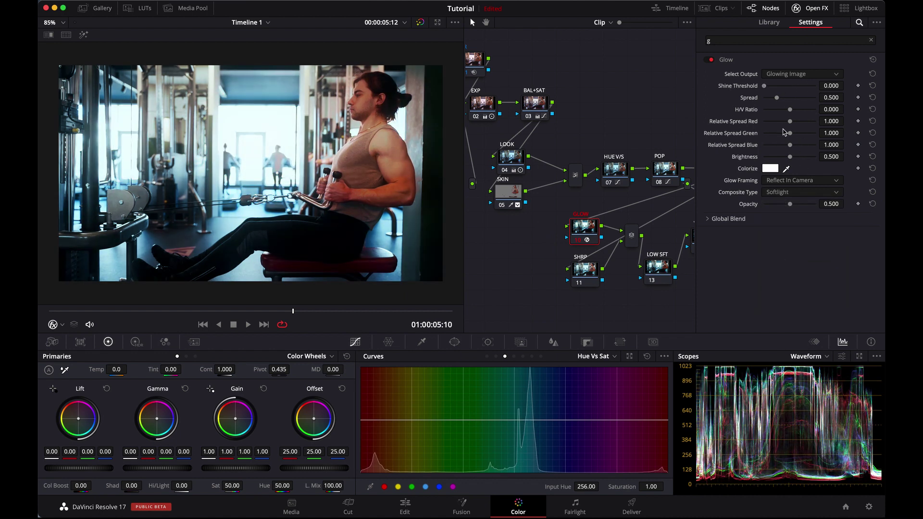
{"action": "left_click_drag", "start_coordinate": [778, 99], "coordinate": [784, 101]}
Step: Select the LOW SFT node and raise its Custom curves low soft clip to 24.5
{"action": "left_click", "coordinate": [811, 8]}
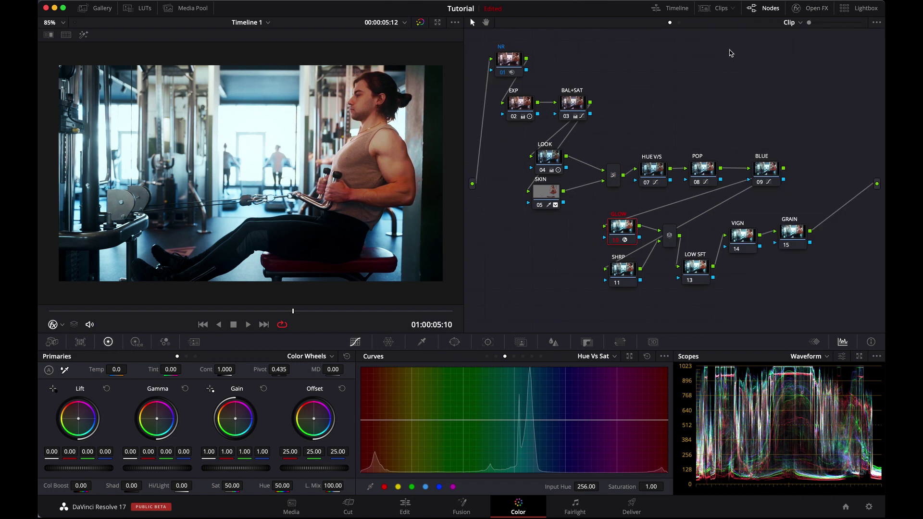
{"action": "left_click", "coordinate": [701, 275]}
{"action": "left_click", "coordinate": [487, 357]}
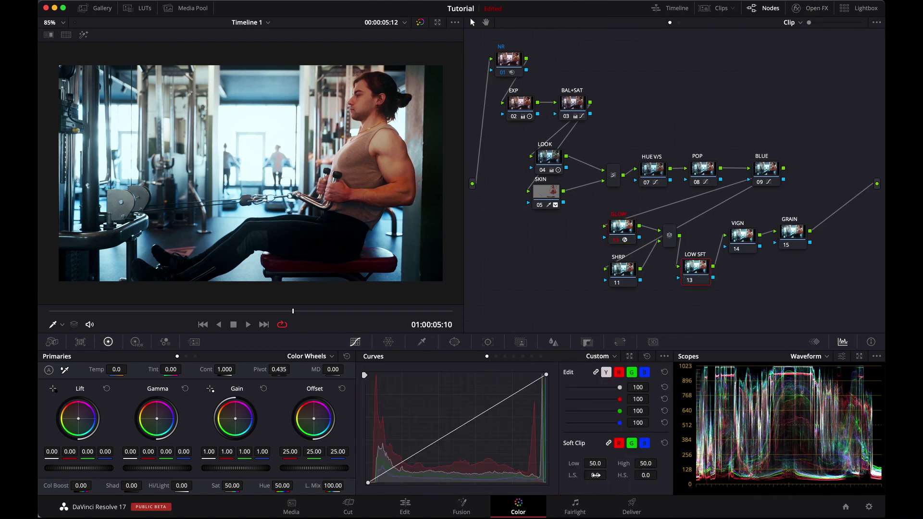
{"action": "left_click_drag", "start_coordinate": [595, 475], "coordinate": [710, 482]}
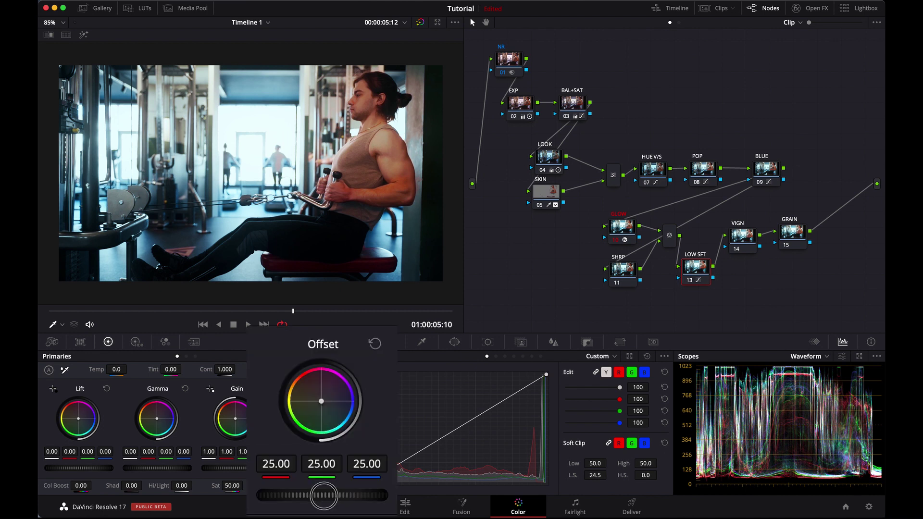
Step: Lower the offset to 18.90 and slightly raise the log shadows
{"action": "left_click_drag", "start_coordinate": [315, 469], "coordinate": [183, 451]}
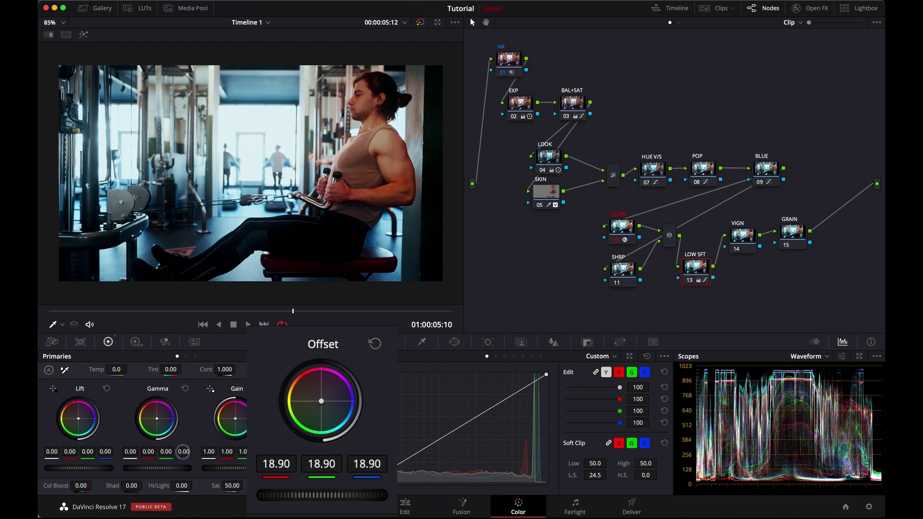
{"action": "left_click", "coordinate": [195, 357]}
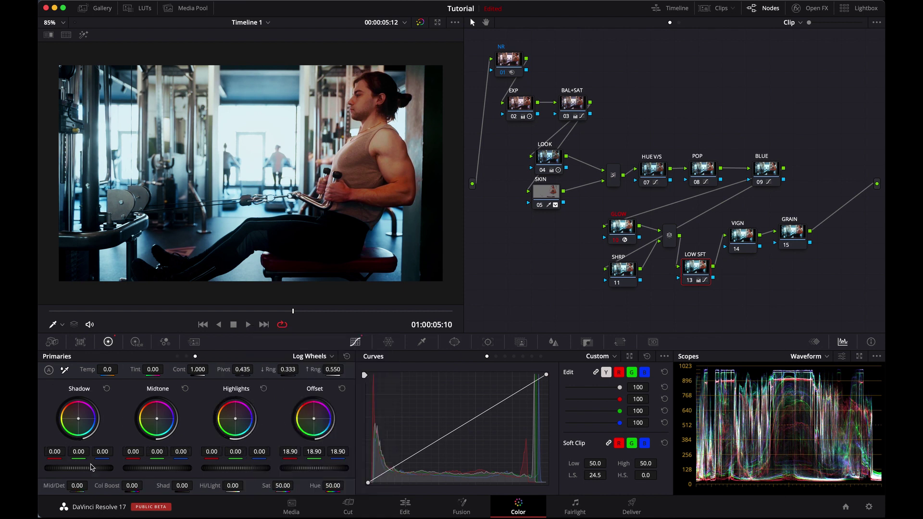
{"action": "left_click_drag", "start_coordinate": [86, 470], "coordinate": [167, 467]}
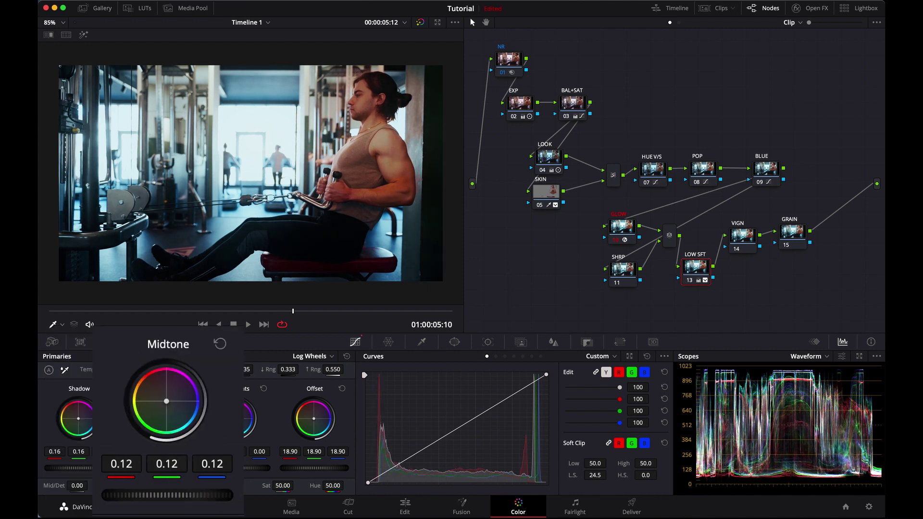
Step: On the SHRP node, switch the Blur palette to Sharpen and lower the radius to 0.46
{"action": "key", "text": "shift+semicolon"}
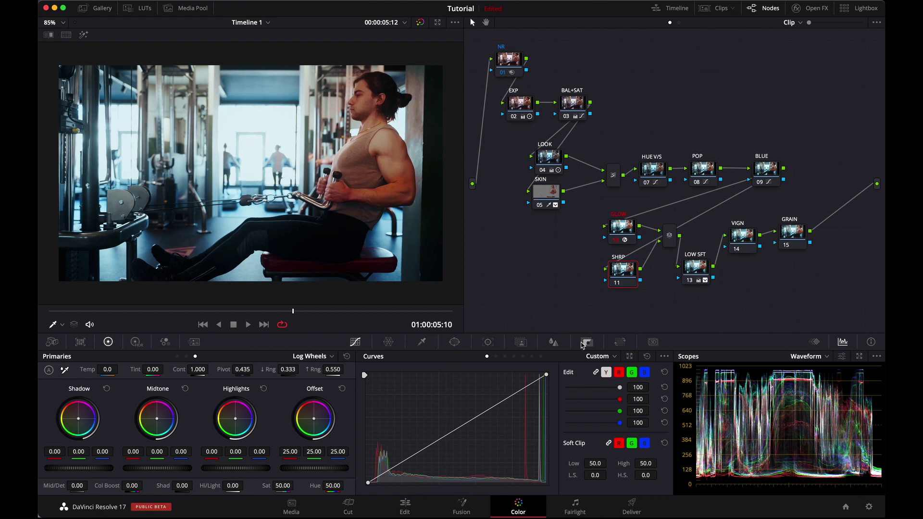
{"action": "left_click", "coordinate": [553, 344]}
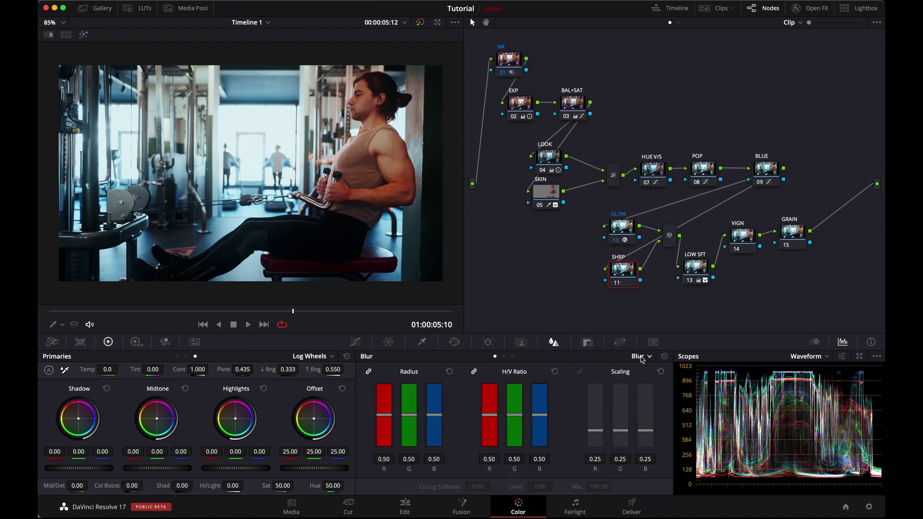
{"action": "left_click", "coordinate": [641, 357]}
{"action": "left_click", "coordinate": [645, 384]}
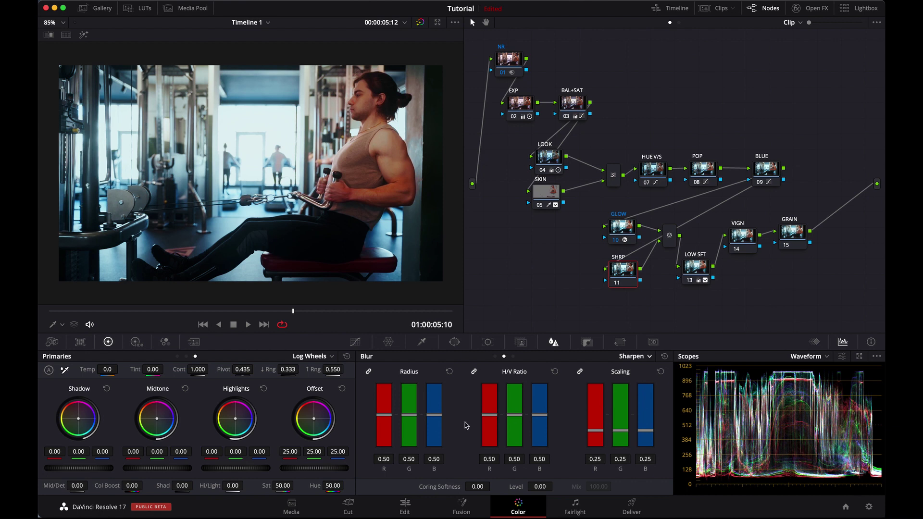
{"action": "left_click_drag", "start_coordinate": [435, 419], "coordinate": [436, 422]}
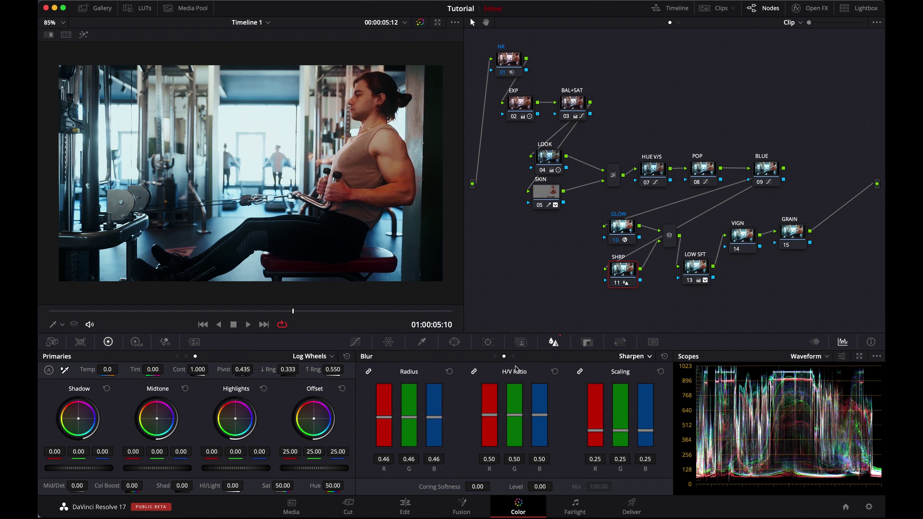
{"action": "left_click", "coordinate": [746, 233]}
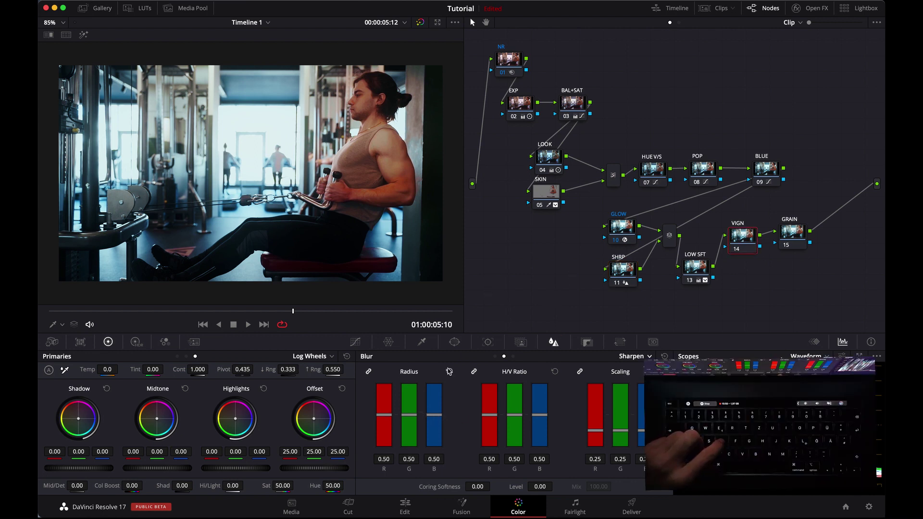
Step: Add a circular window to VIGN, shaped into a tilted ellipse over the man's upper body
{"action": "left_click", "coordinate": [454, 342]}
{"action": "left_click", "coordinate": [377, 417]}
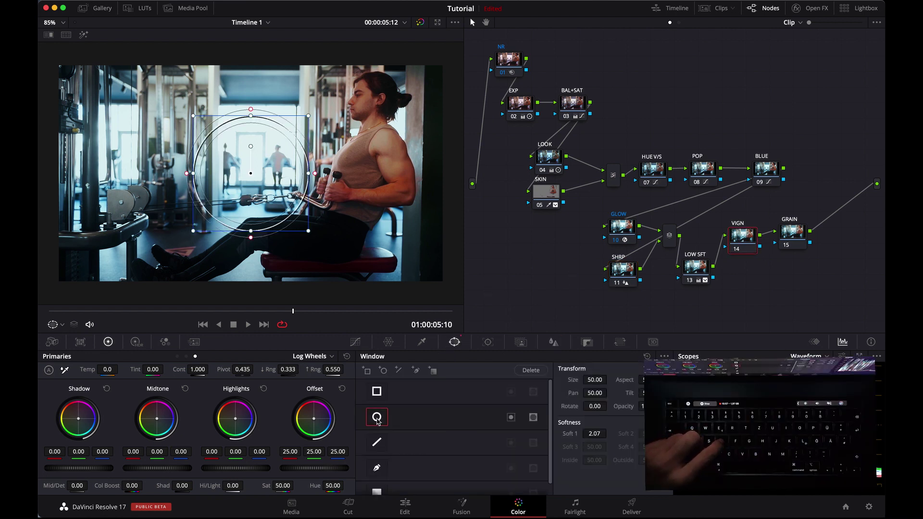
{"action": "left_click_drag", "start_coordinate": [253, 117], "coordinate": [251, 93]}
{"action": "left_click_drag", "start_coordinate": [251, 138], "coordinate": [381, 137]}
{"action": "left_click_drag", "start_coordinate": [401, 174], "coordinate": [342, 171]}
{"action": "left_click_drag", "start_coordinate": [312, 212], "coordinate": [306, 221]}
{"action": "left_click_drag", "start_coordinate": [373, 117], "coordinate": [367, 112]}
{"action": "left_click_drag", "start_coordinate": [374, 149], "coordinate": [385, 150]}
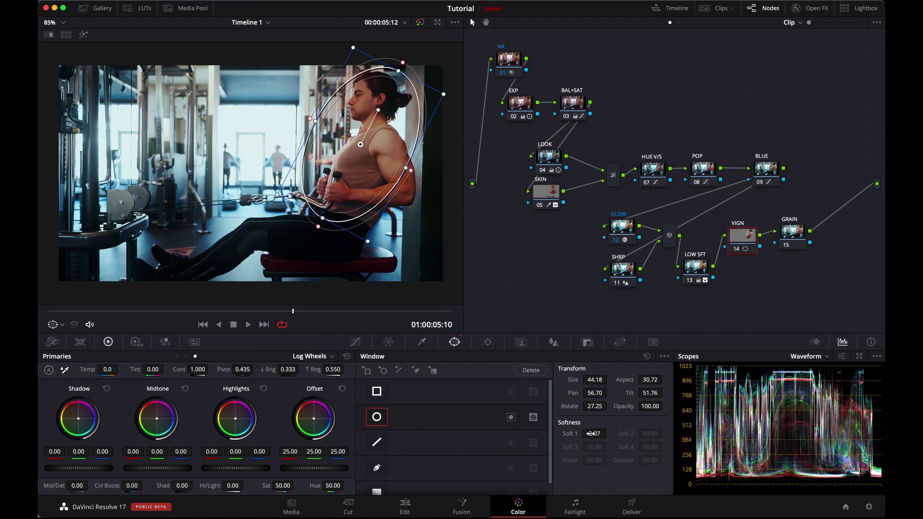
Step: Feather the window to about 55 softness, invert it, and pull the curve down to darken the surroundings
{"action": "left_click_drag", "start_coordinate": [595, 434], "coordinate": [609, 433]}
{"action": "left_click_drag", "start_coordinate": [461, 252], "coordinate": [577, 261]}
{"action": "left_click_drag", "start_coordinate": [352, 179], "coordinate": [326, 184]}
{"action": "left_click", "coordinate": [513, 418]}
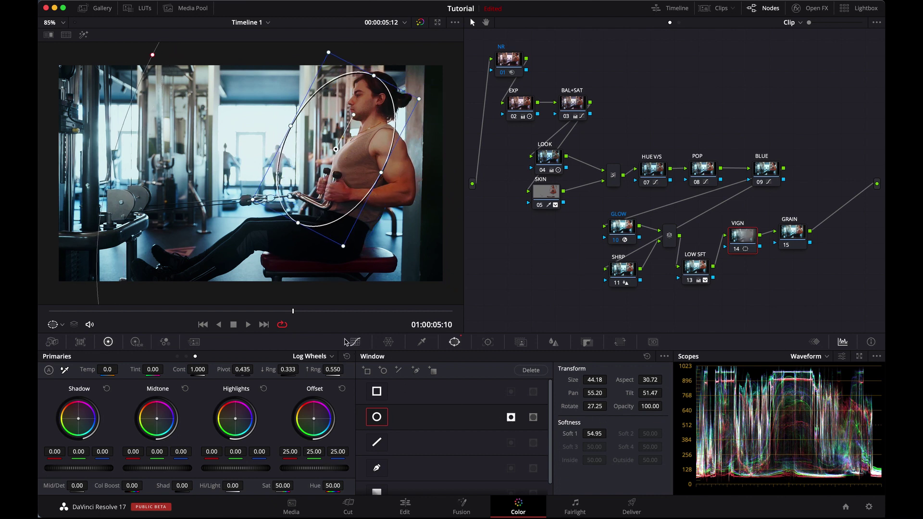
{"action": "left_click", "coordinate": [355, 342]}
{"action": "left_click_drag", "start_coordinate": [498, 406], "coordinate": [507, 421]}
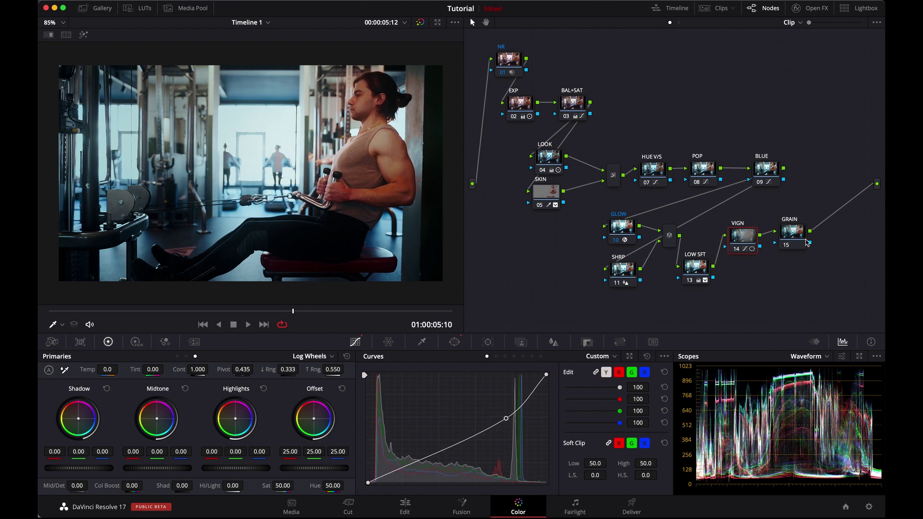
{"action": "left_click_drag", "start_coordinate": [783, 240], "coordinate": [784, 241]}
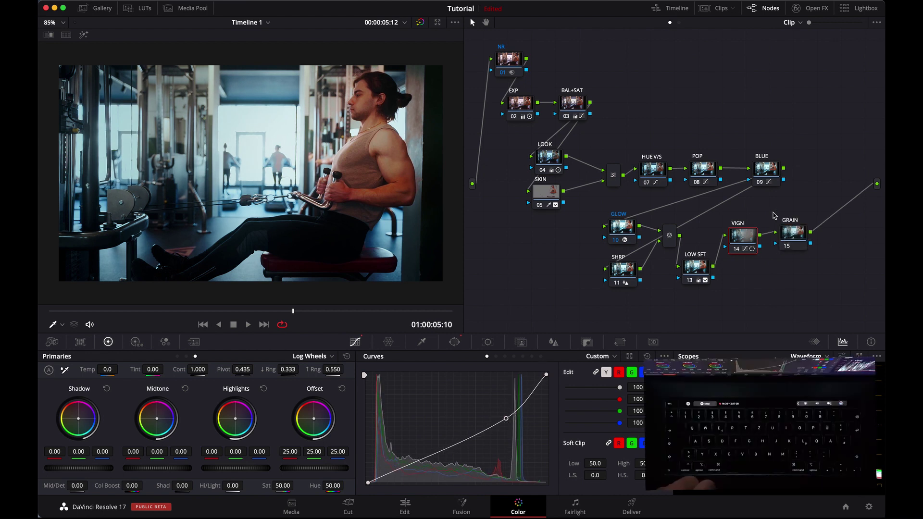
Step: Search the Open FX library for 'fil' and apply Film Grain to the GRAIN node
{"action": "left_click", "coordinate": [809, 8]}
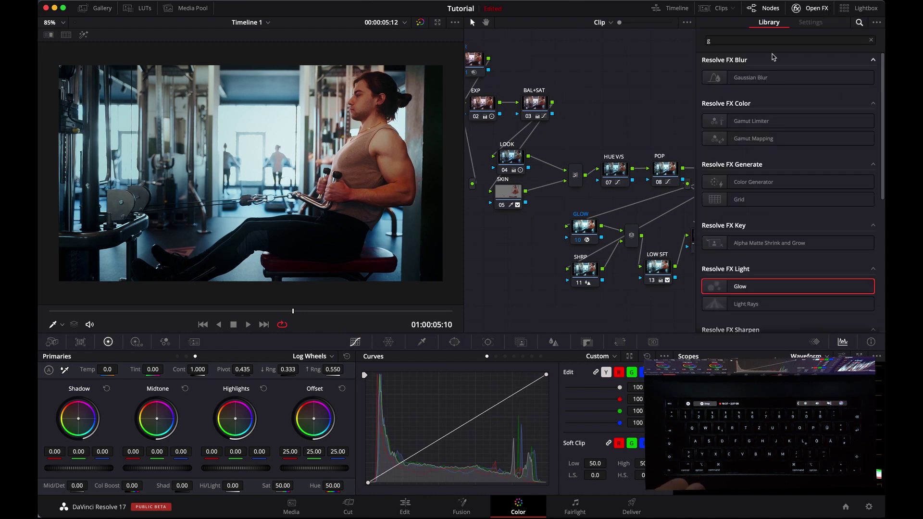
{"action": "left_click", "coordinate": [761, 40]}
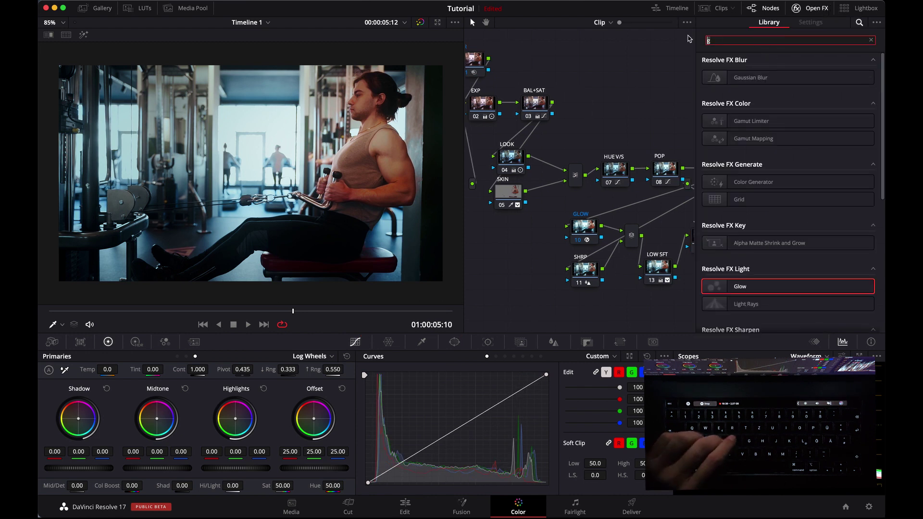
{"action": "type", "text": "f"}
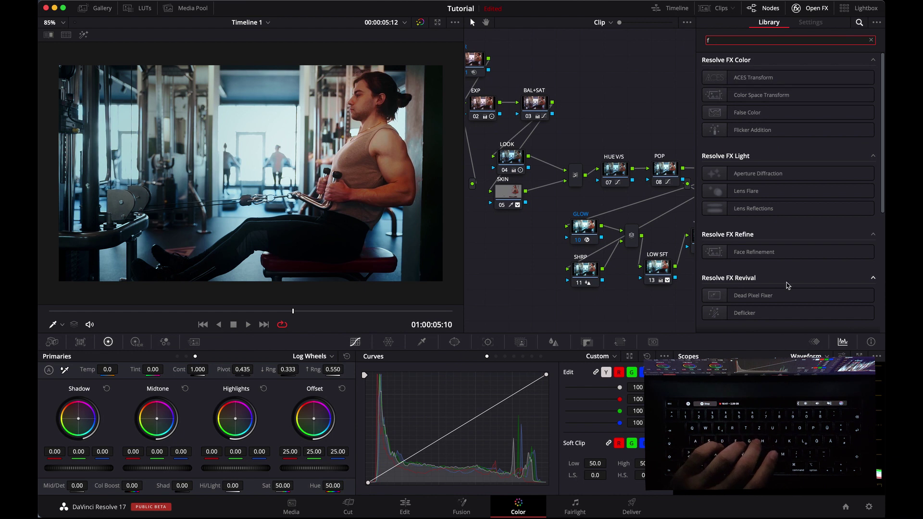
{"action": "type", "text": "il"}
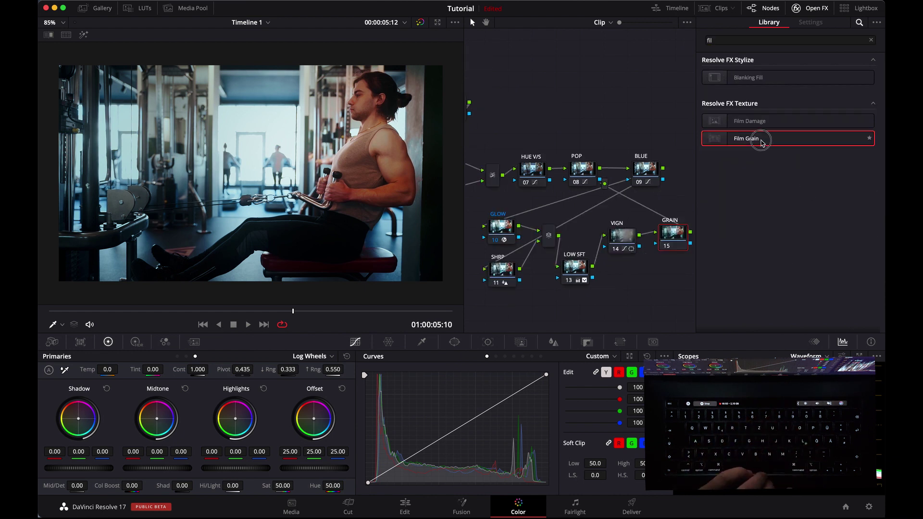
{"action": "left_click_drag", "start_coordinate": [746, 138], "coordinate": [671, 236]}
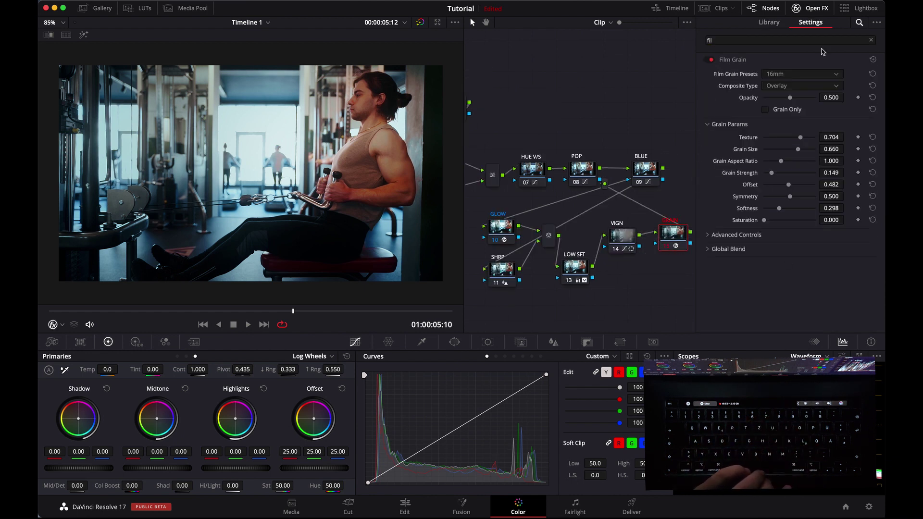
Step: Choose the 35mm 400T preset, then raise grain size to 0.165 and strength to 0.413
{"action": "left_click", "coordinate": [802, 75]}
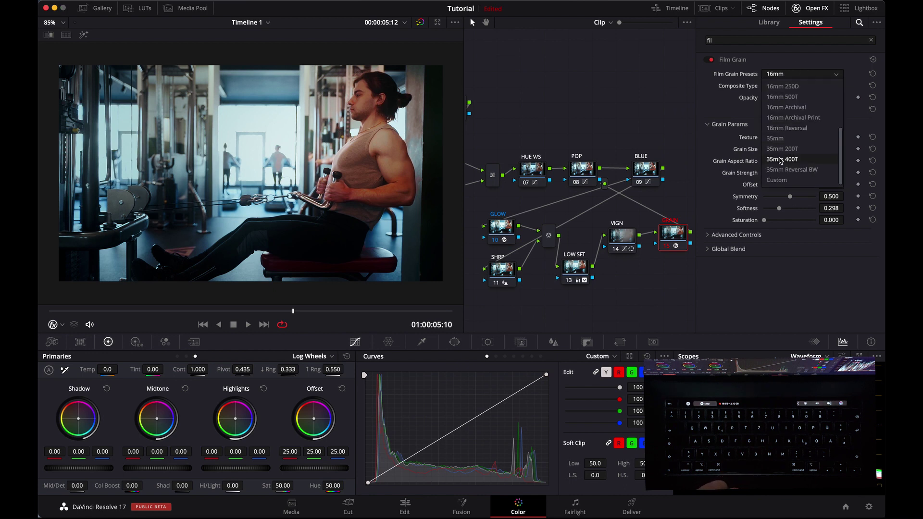
{"action": "left_click", "coordinate": [782, 160]}
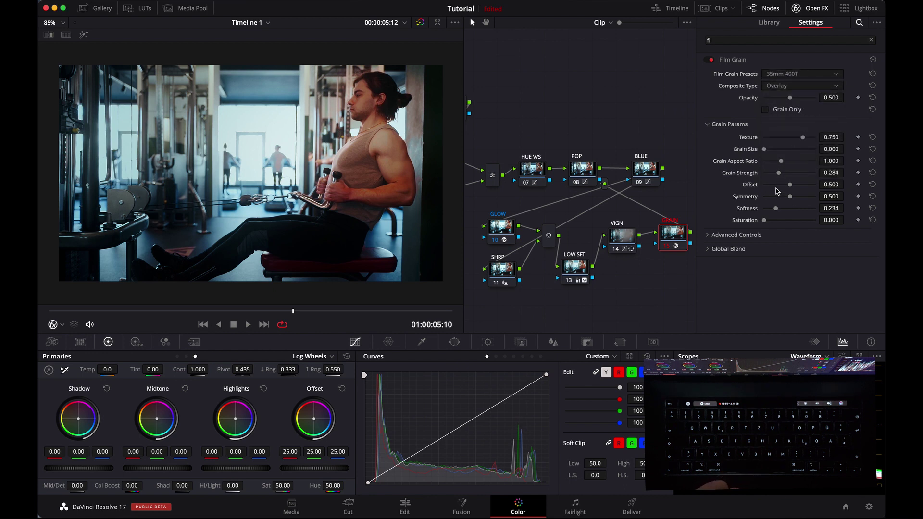
{"action": "left_click", "coordinate": [769, 150]}
{"action": "left_click_drag", "start_coordinate": [770, 150], "coordinate": [786, 177]}
{"action": "left_click", "coordinate": [782, 173]}
{"action": "left_click", "coordinate": [811, 9]}
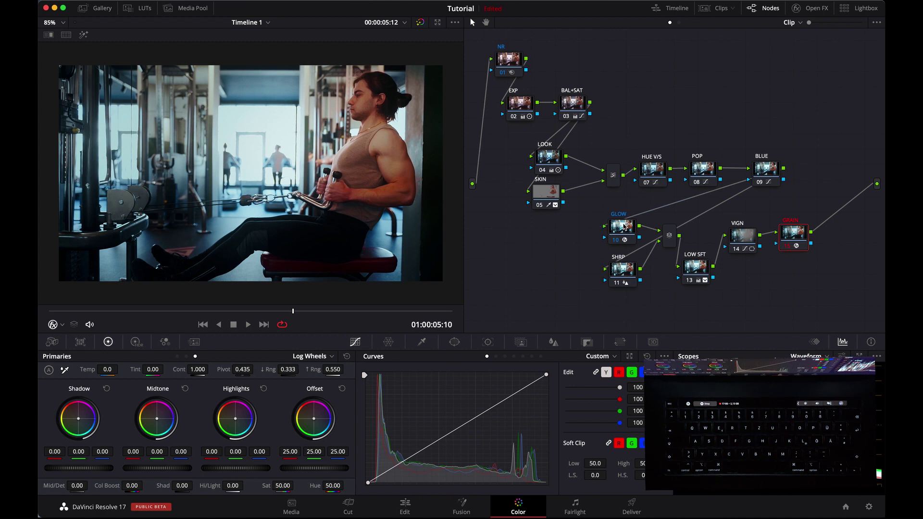
Step: On the SKIN node, raise the qualifier's saturation low softness, checking the matte during playback
{"action": "left_click_drag", "start_coordinate": [540, 191], "coordinate": [547, 201]}
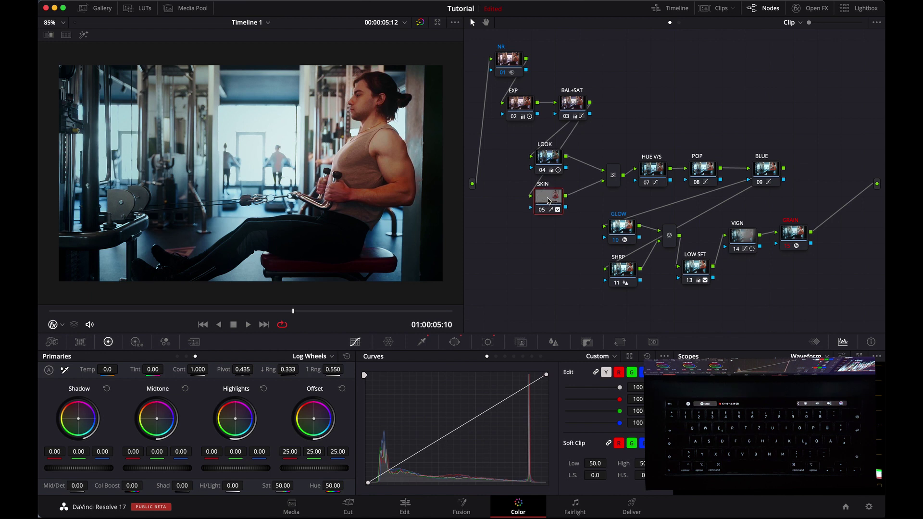
{"action": "left_click", "coordinate": [430, 342]}
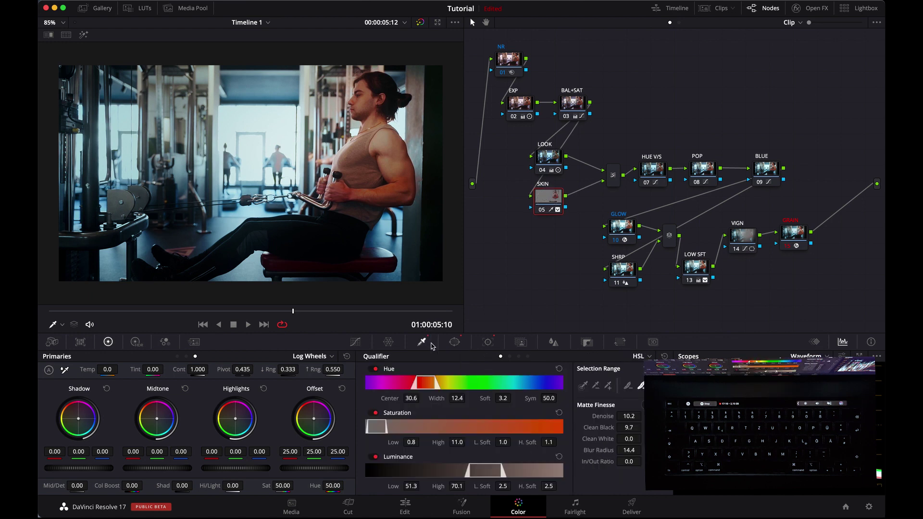
{"action": "left_click_drag", "start_coordinate": [464, 327], "coordinate": [489, 326]}
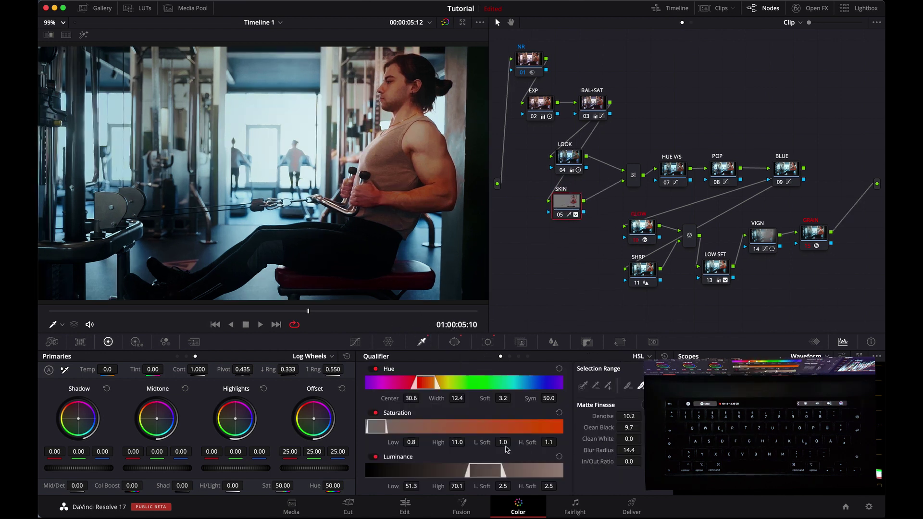
{"action": "left_click_drag", "start_coordinate": [503, 443], "coordinate": [529, 441]}
{"action": "key", "text": "shift+h"}
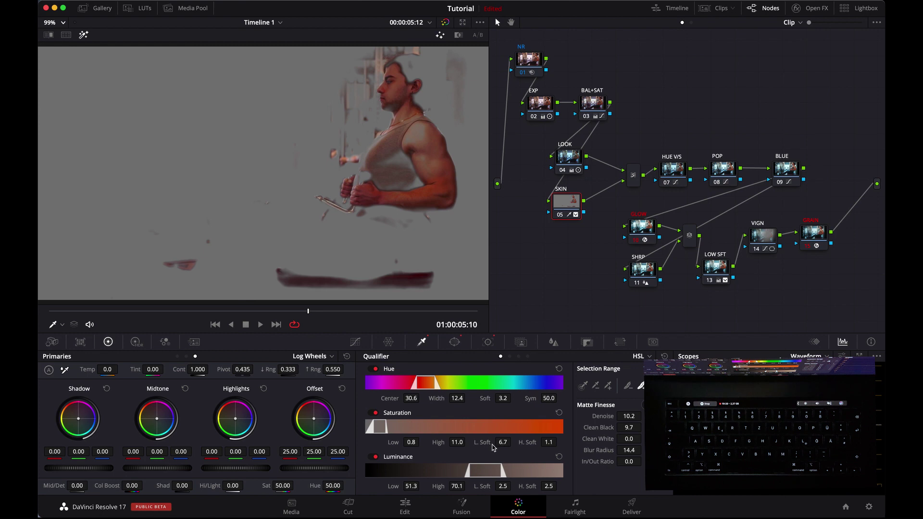
{"action": "left_click_drag", "start_coordinate": [502, 442], "coordinate": [562, 447]}
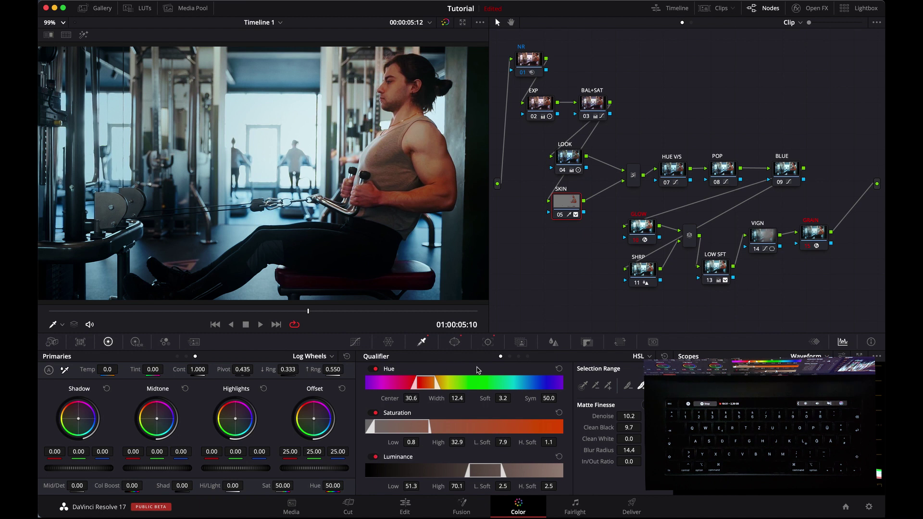
{"action": "key", "text": "space"}
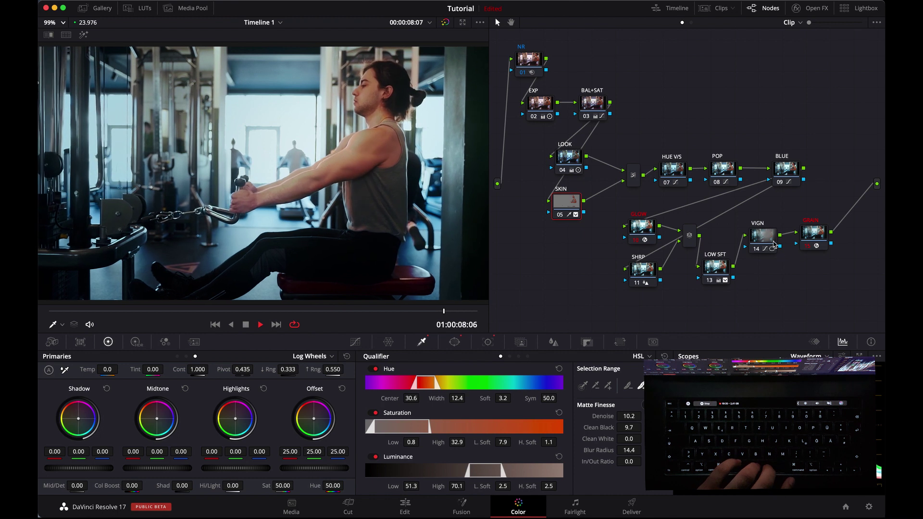
{"action": "key", "text": "space"}
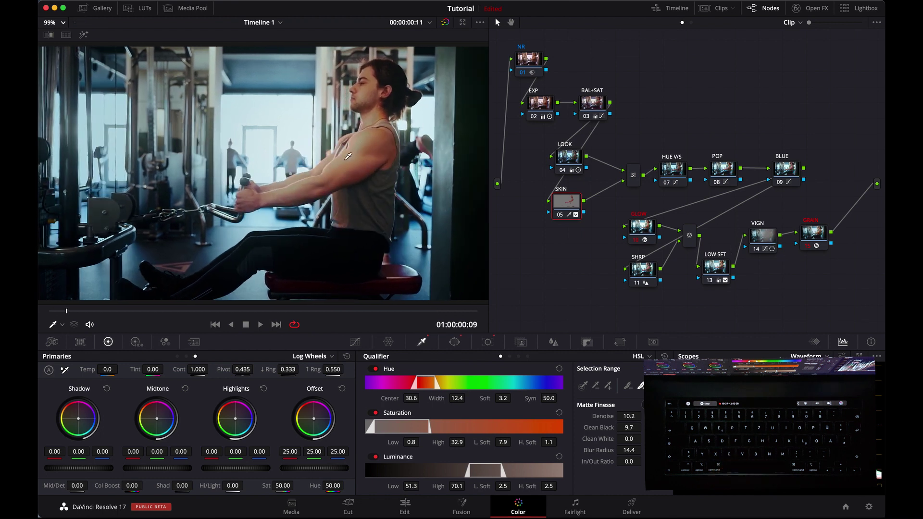
{"action": "key", "text": "shift+h"}
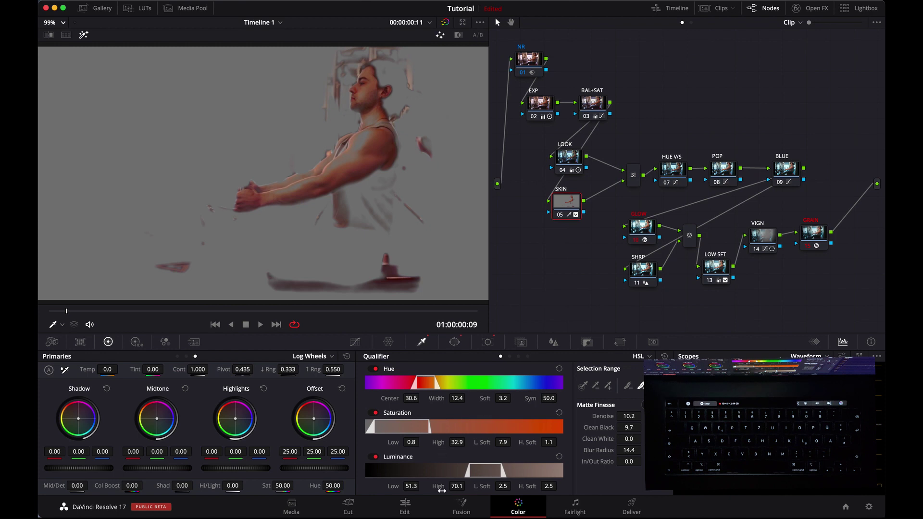
Step: Set the luminance range to 26.9–100 and add the arm's skin tone with the + picker
{"action": "left_click_drag", "start_coordinate": [360, 479], "coordinate": [292, 475]}
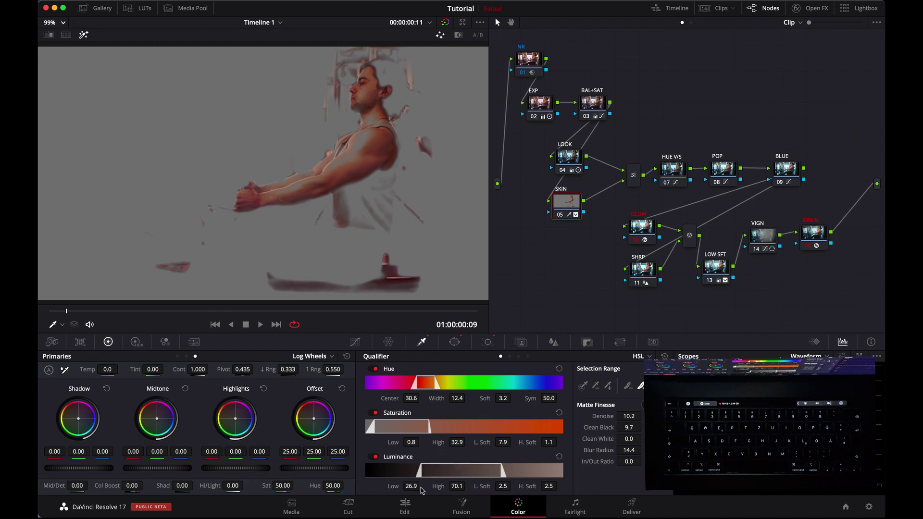
{"action": "left_click_drag", "start_coordinate": [464, 488], "coordinate": [723, 498]}
{"action": "left_click", "coordinate": [607, 387]}
{"action": "left_click", "coordinate": [363, 146]}
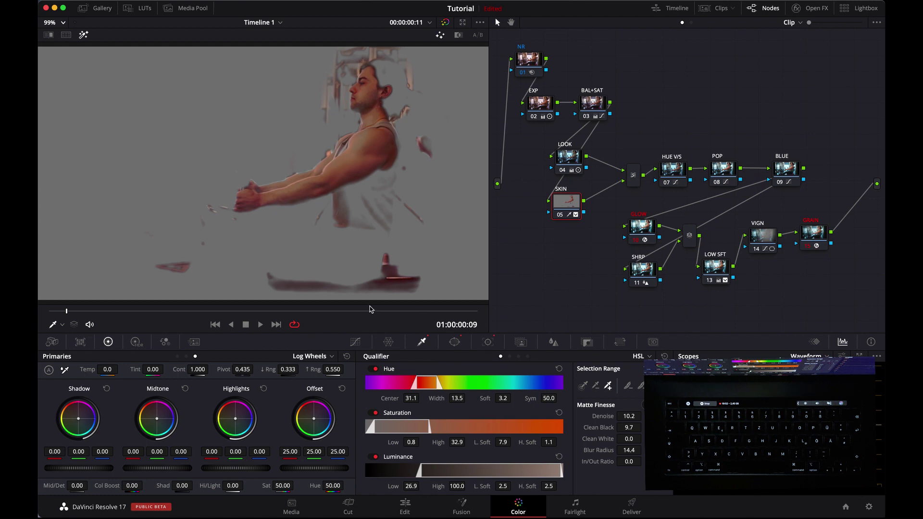
{"action": "left_click_drag", "start_coordinate": [332, 309], "coordinate": [353, 312]}
{"action": "key", "text": "shift+h"}
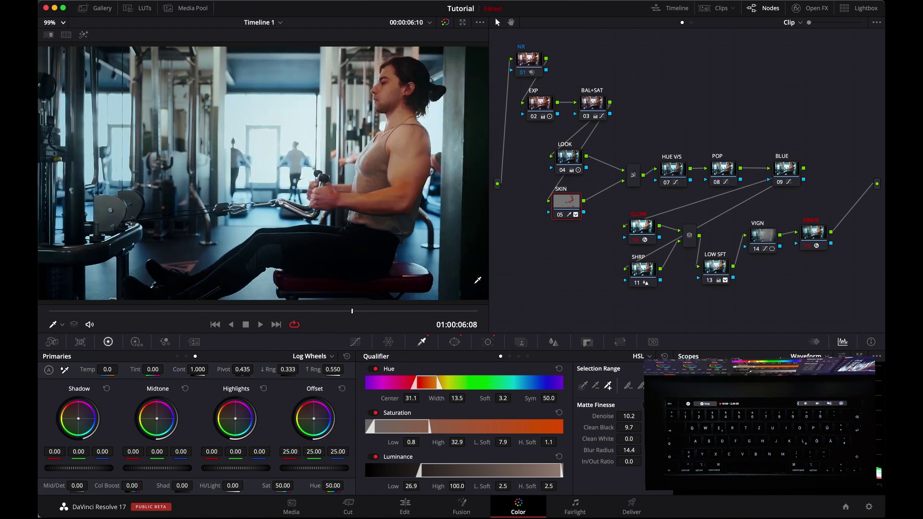
Step: Add a serial node after VIGN, raise its contrast to 1.148, and toggle it to compare
{"action": "left_click", "coordinate": [761, 235]}
{"action": "left_click_drag", "start_coordinate": [813, 244], "coordinate": [840, 203]}
{"action": "left_click", "coordinate": [767, 240]}
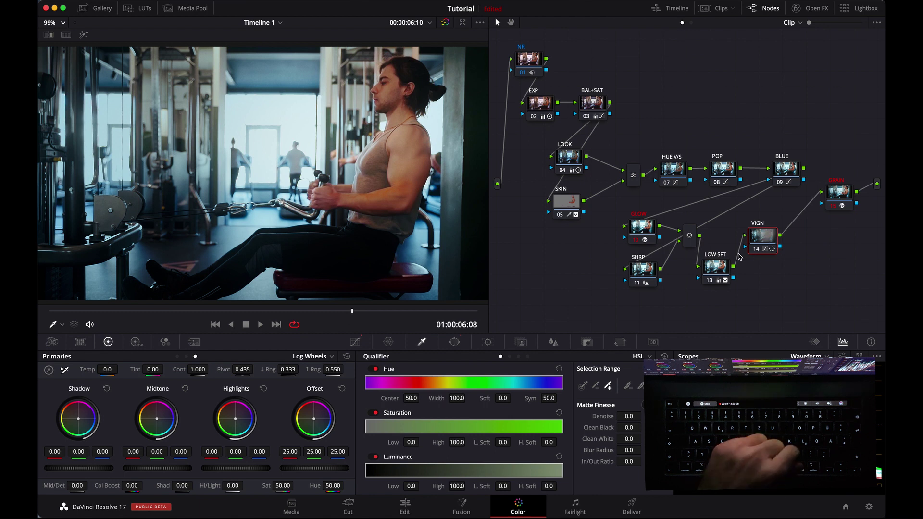
{"action": "key", "text": "alt+s"}
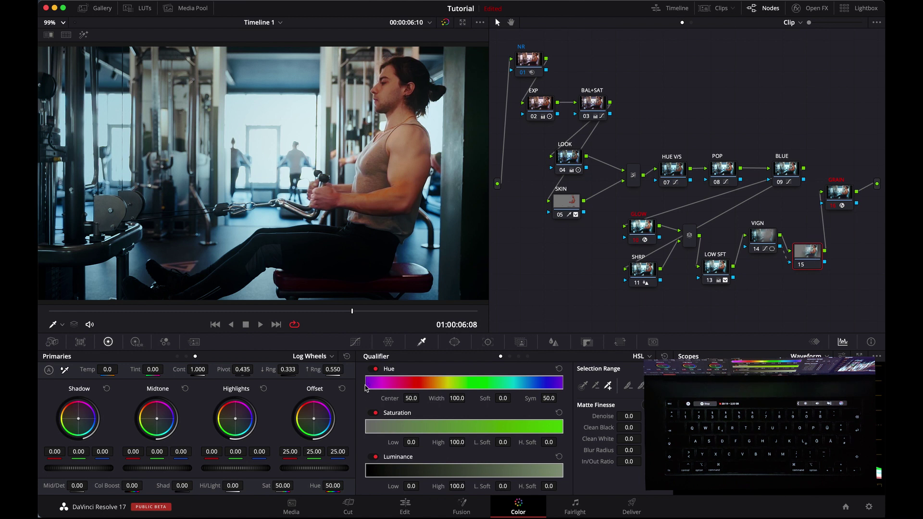
{"action": "left_click_drag", "start_coordinate": [198, 369], "coordinate": [236, 370]}
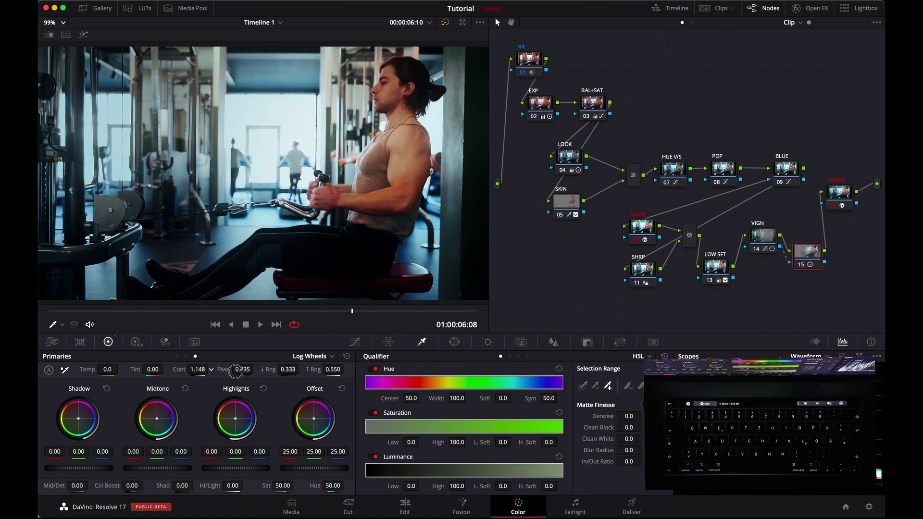
{"action": "left_click_drag", "start_coordinate": [236, 371], "coordinate": [235, 371]}
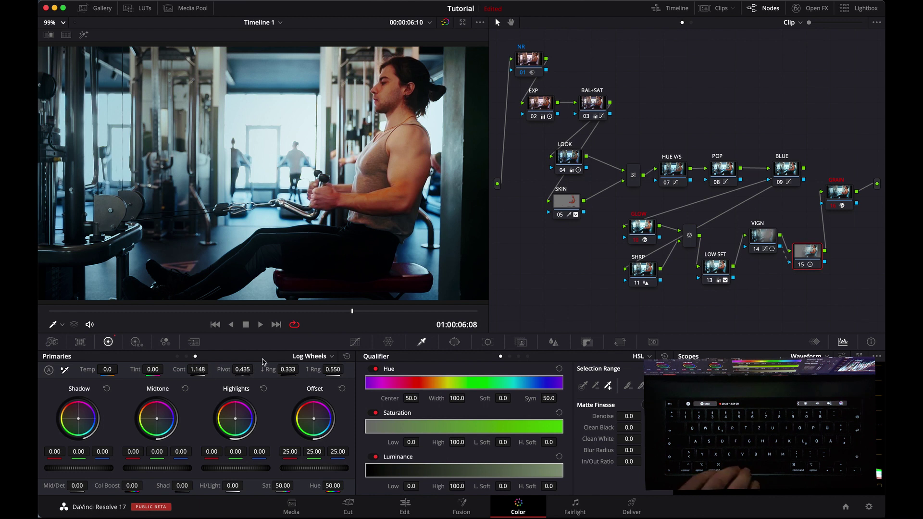
{"action": "key", "text": "super+d"}
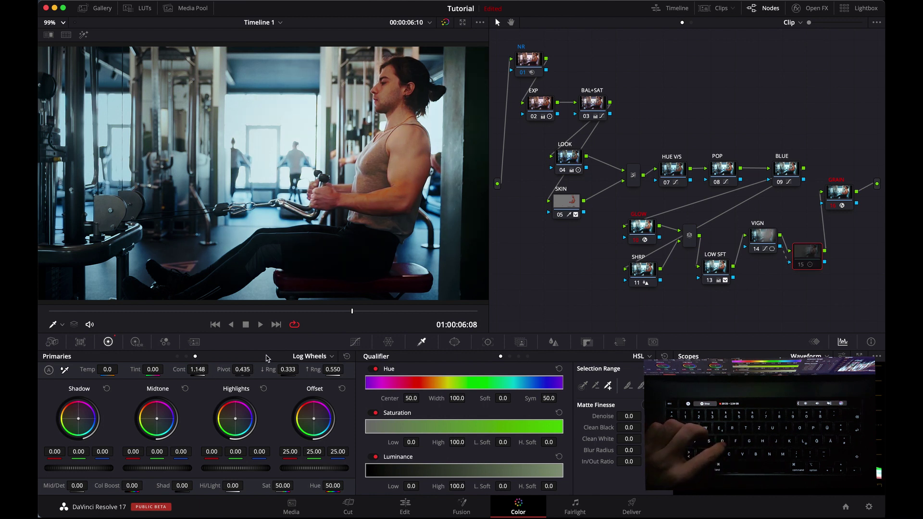
{"action": "key", "text": "super+d"}
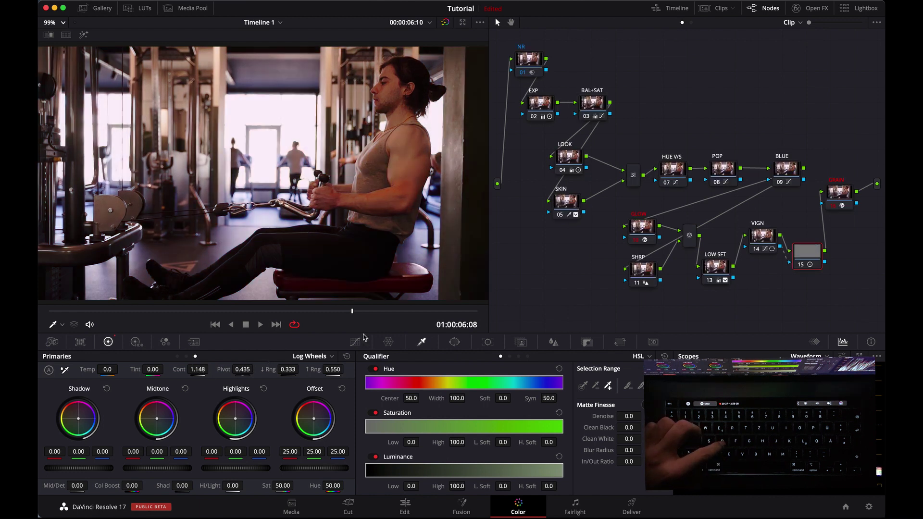
Step: Re-enable node 15 with Cmd+D and play the gym clip through once
{"action": "key", "text": "super+d"}
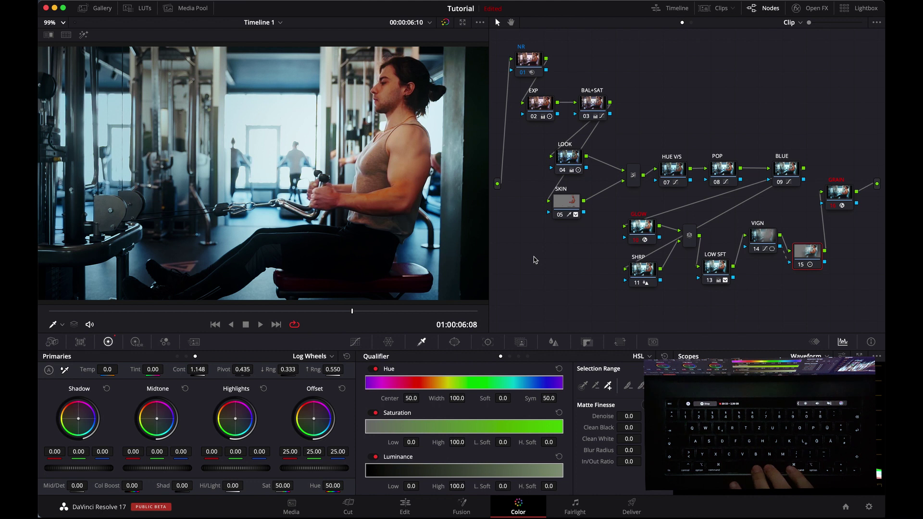
{"action": "key", "text": "space"}
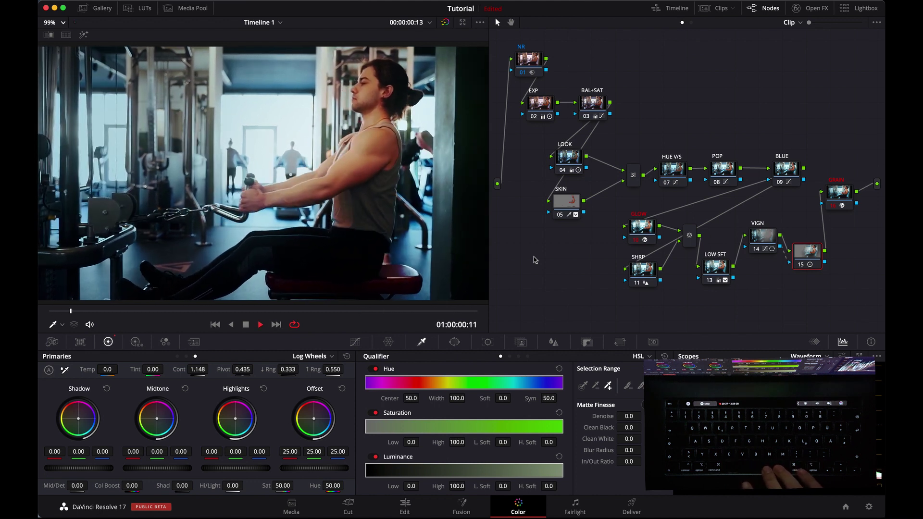
{"action": "key", "text": "space"}
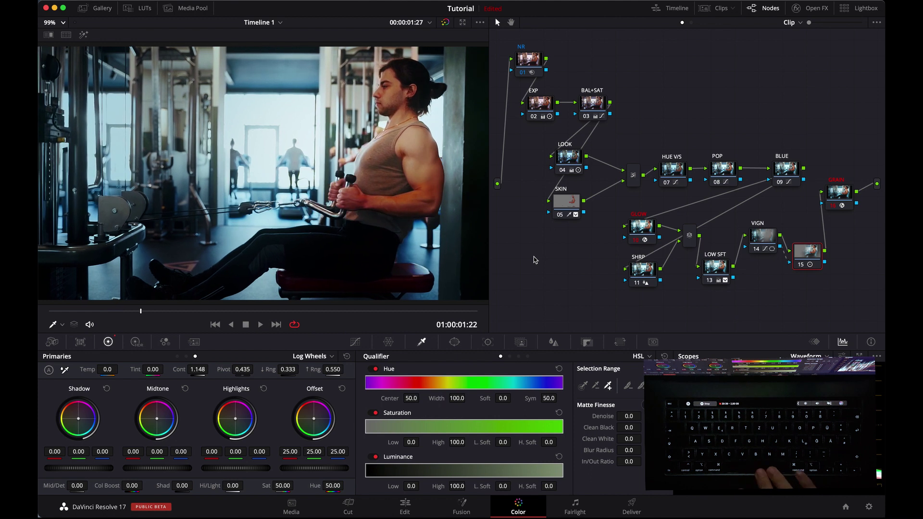